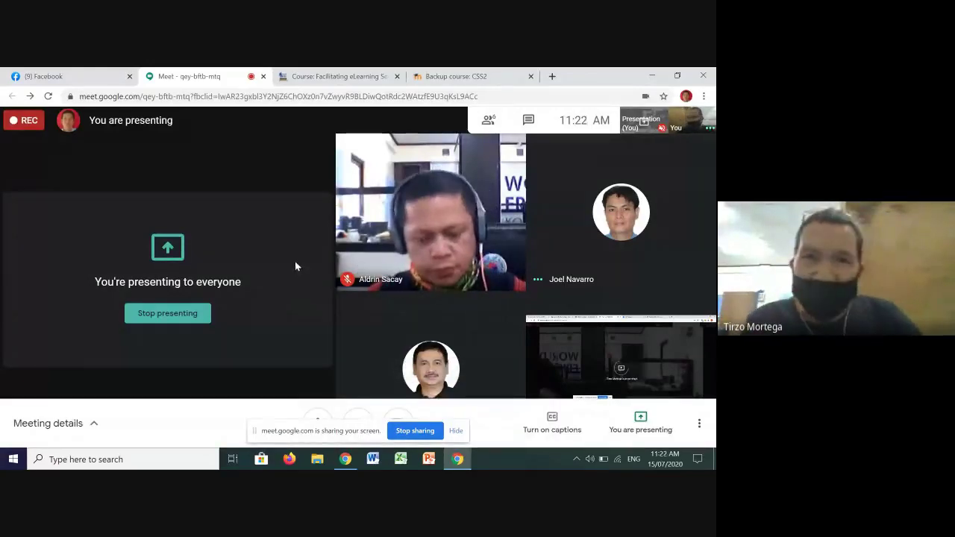
# Step: Return from the meeting to the Moodle dashboard and open the CSS2 course's Participants page
pyautogui.click(453, 78)
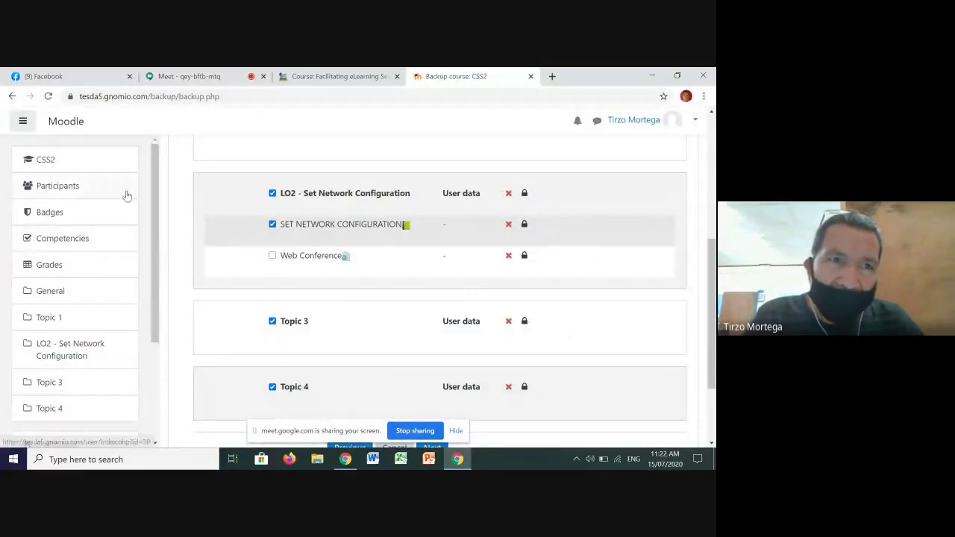
pyautogui.click(12, 96)
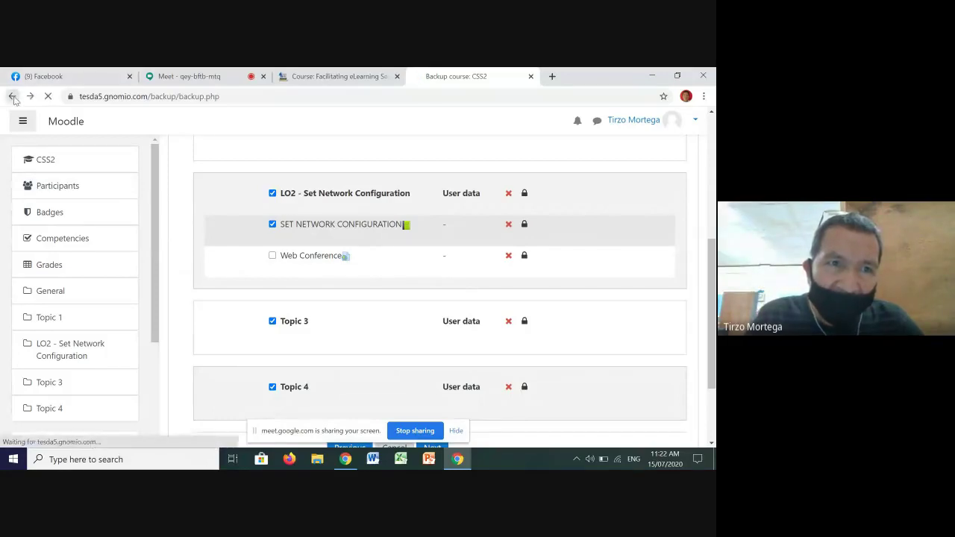
pyautogui.click(12, 96)
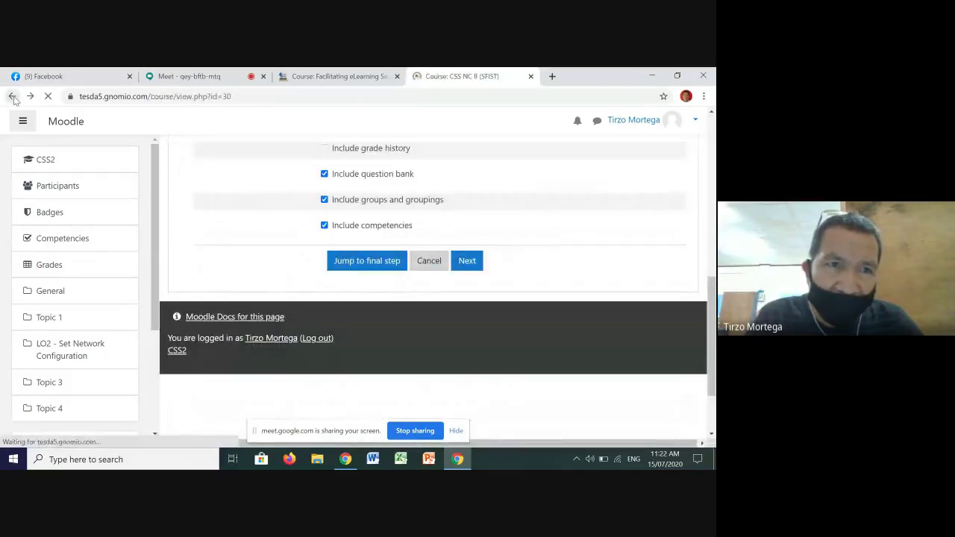
pyautogui.click(13, 97)
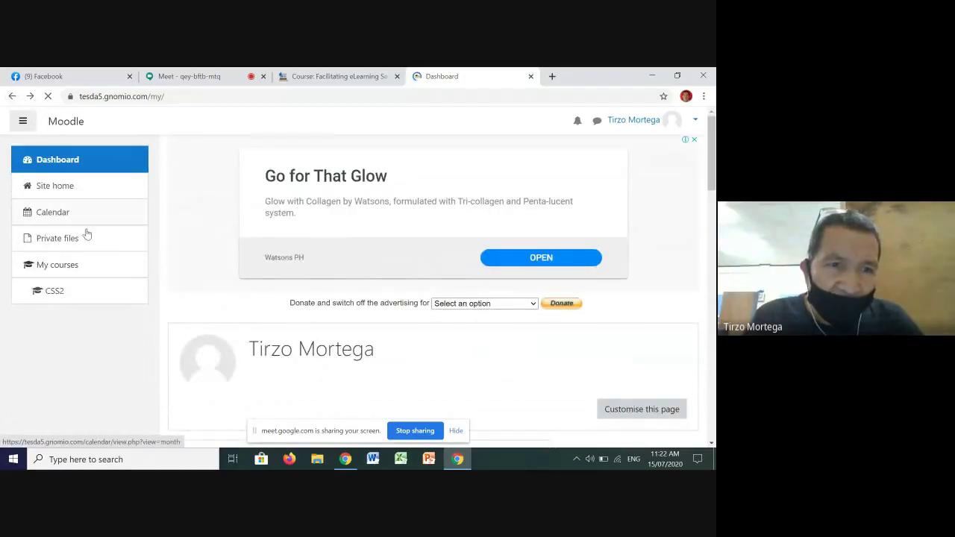
pyautogui.click(64, 293)
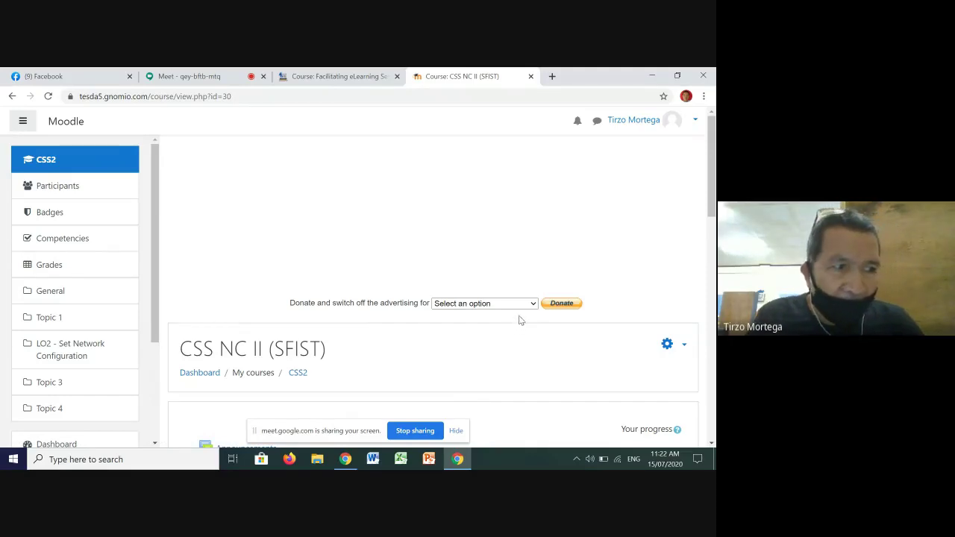
pyautogui.click(64, 188)
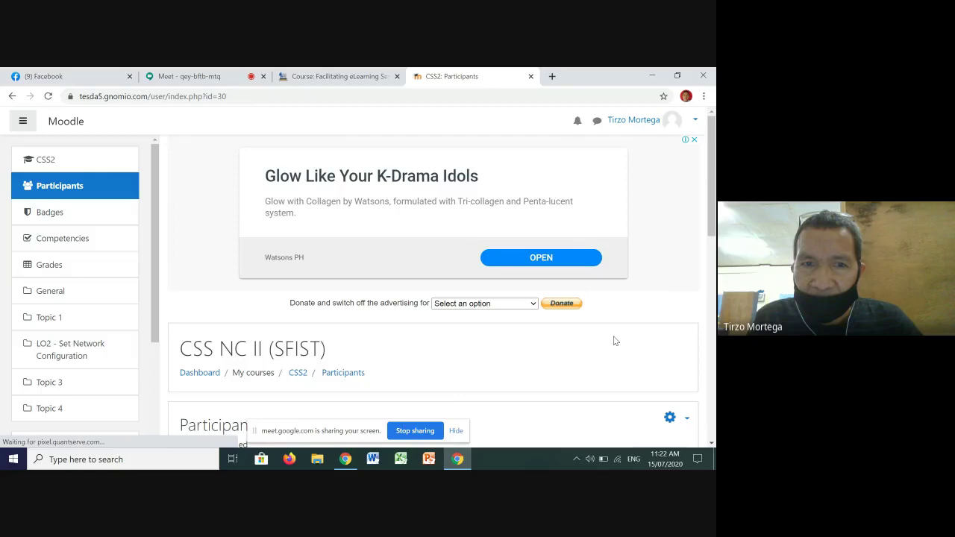
pyautogui.scroll(-1, 591, 344)
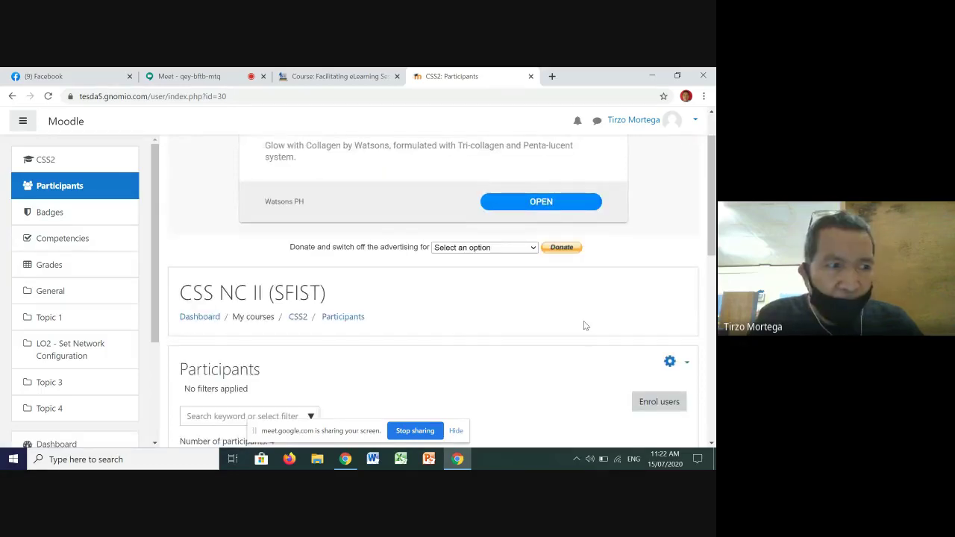
pyautogui.scroll(-1, 584, 325)
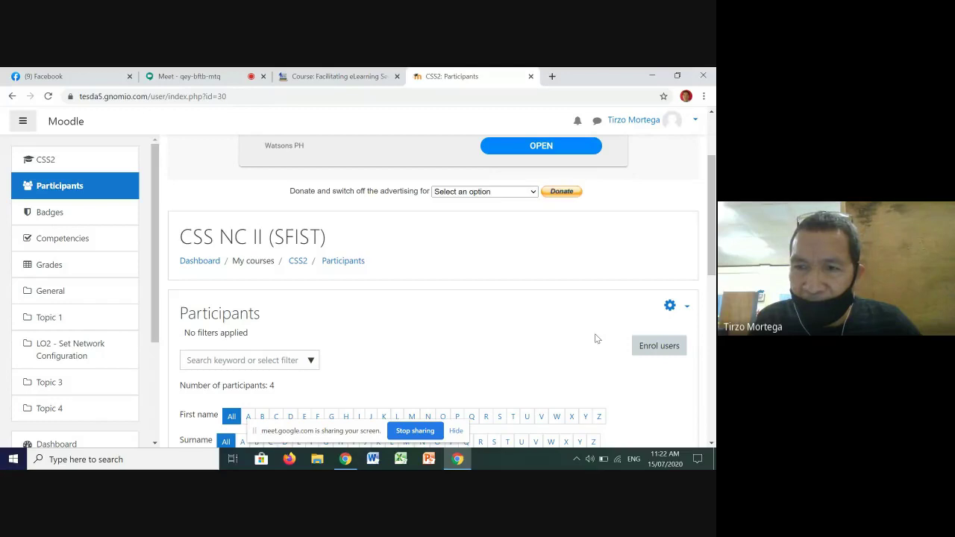
pyautogui.scroll(-1, 595, 335)
# Step: Search 'rog' in Enrol users, pick the match, then cancel and go back to the course
pyautogui.click(661, 293)
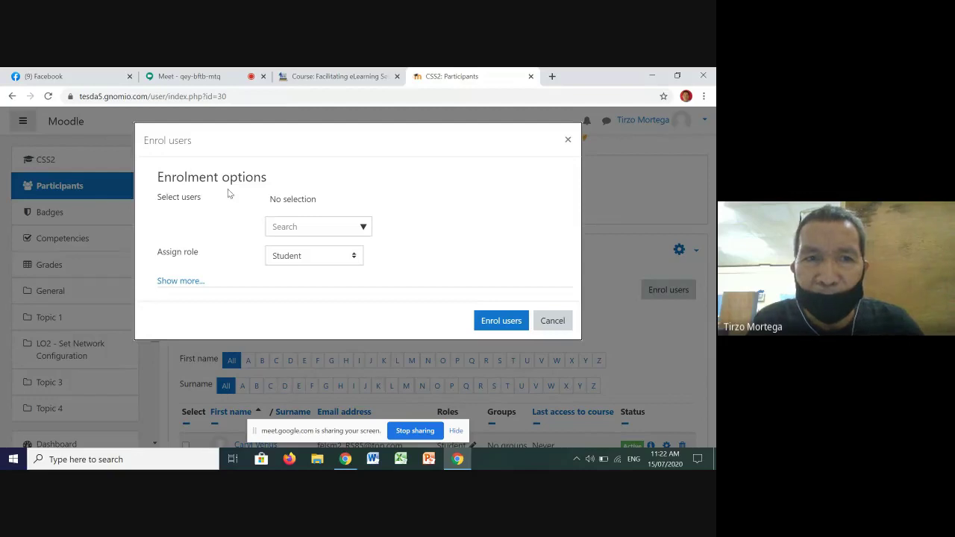
pyautogui.click(367, 229)
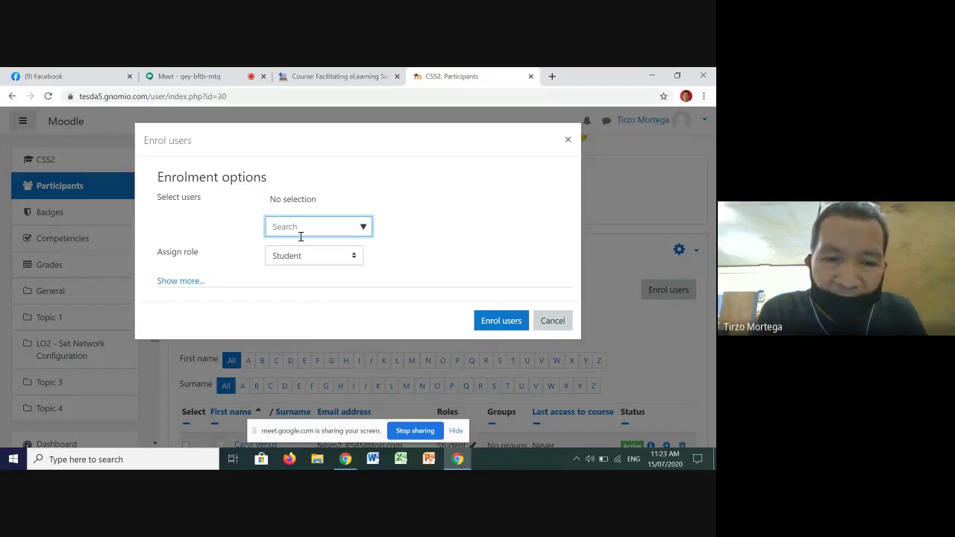
pyautogui.write('rog')
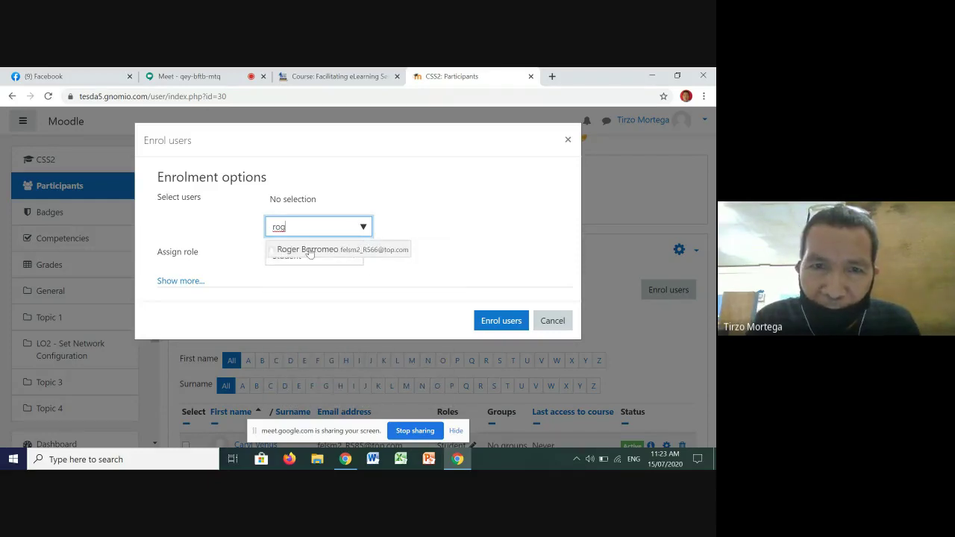
pyautogui.click(309, 251)
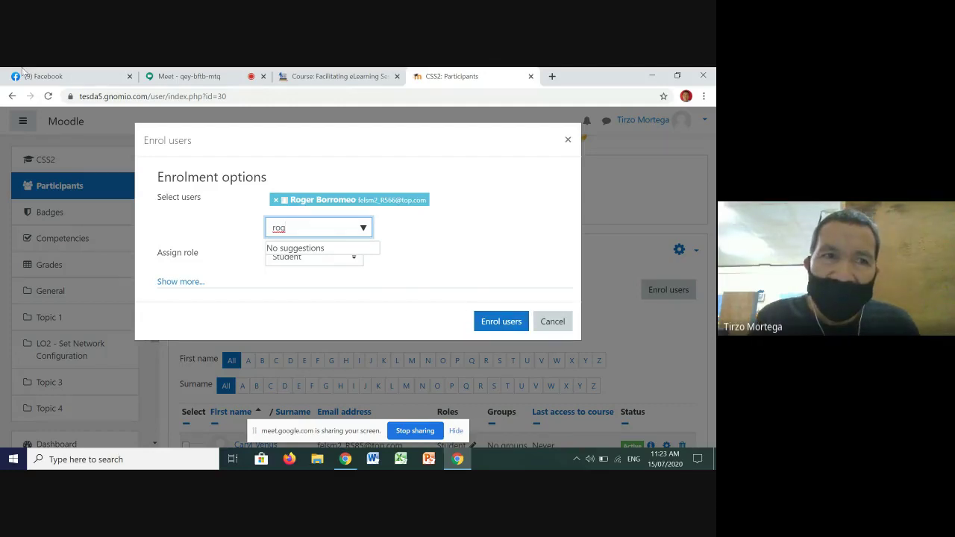
pyautogui.click(553, 322)
pyautogui.click(12, 96)
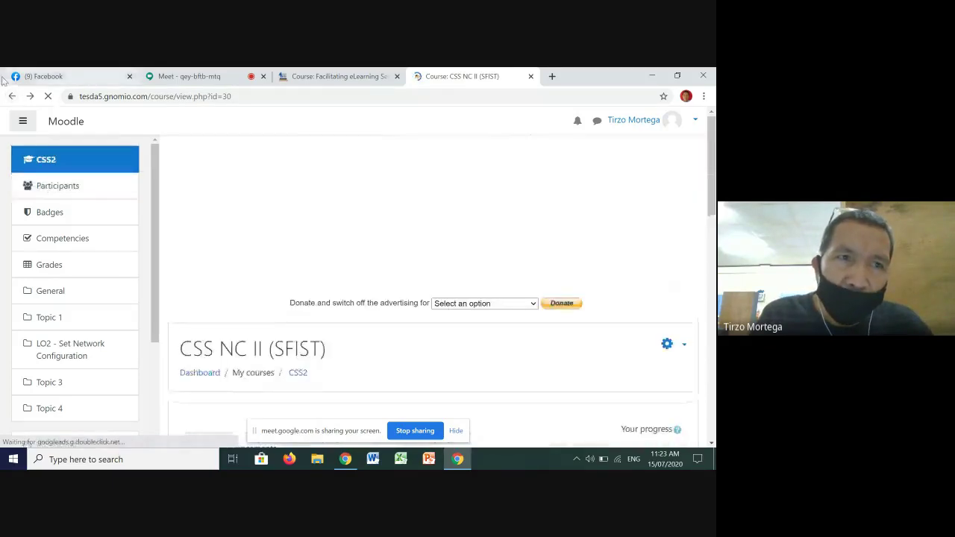
# Step: Reopen CSS2 Participants from the dashboard and bring up Enrolment methods' Self enrolment form
pyautogui.click(14, 97)
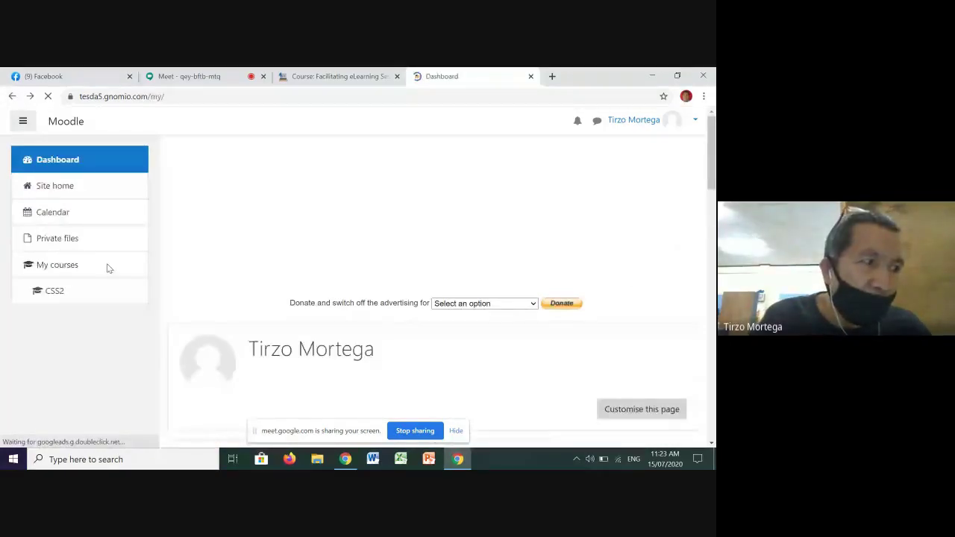
pyautogui.click(54, 291)
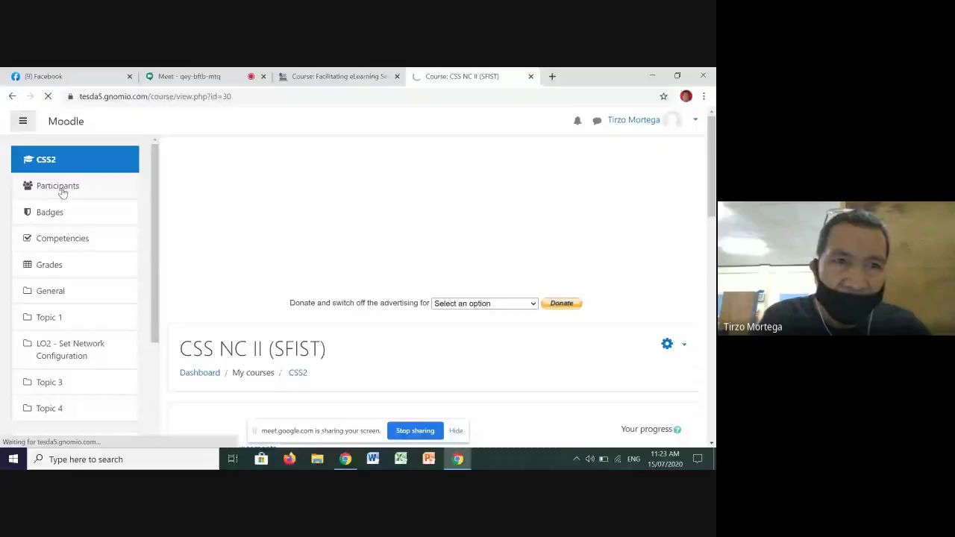
pyautogui.click(62, 192)
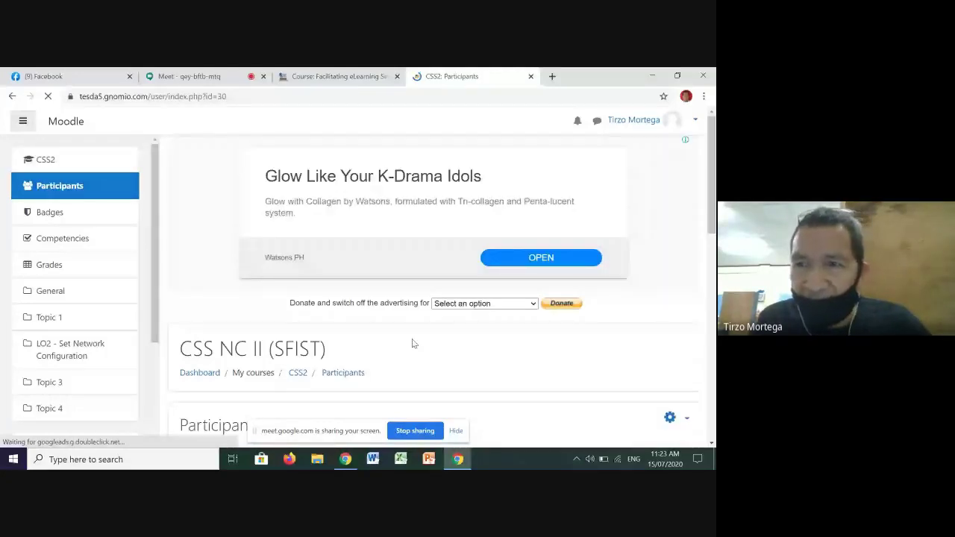
pyautogui.scroll(-2, 536, 352)
pyautogui.scroll(-2, 554, 288)
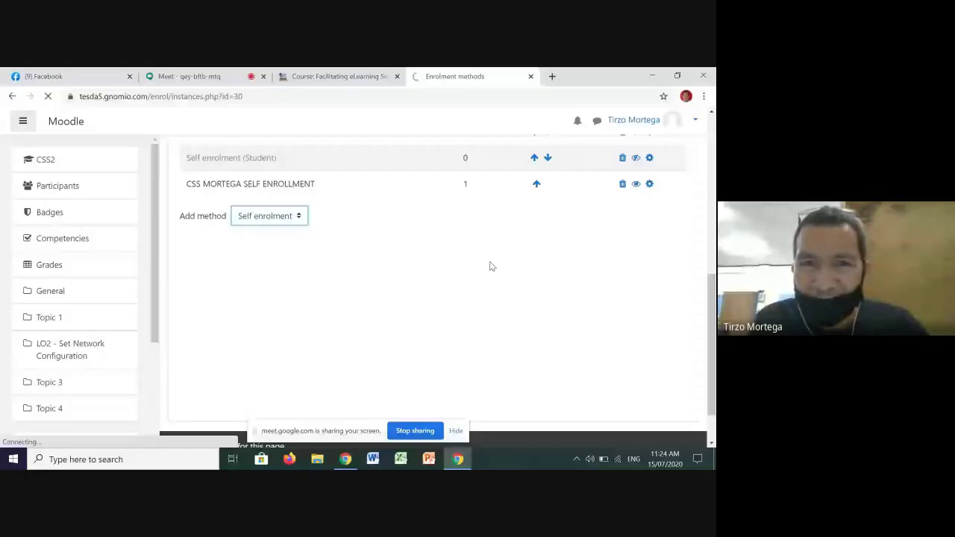
pyautogui.scroll(1, 488, 278)
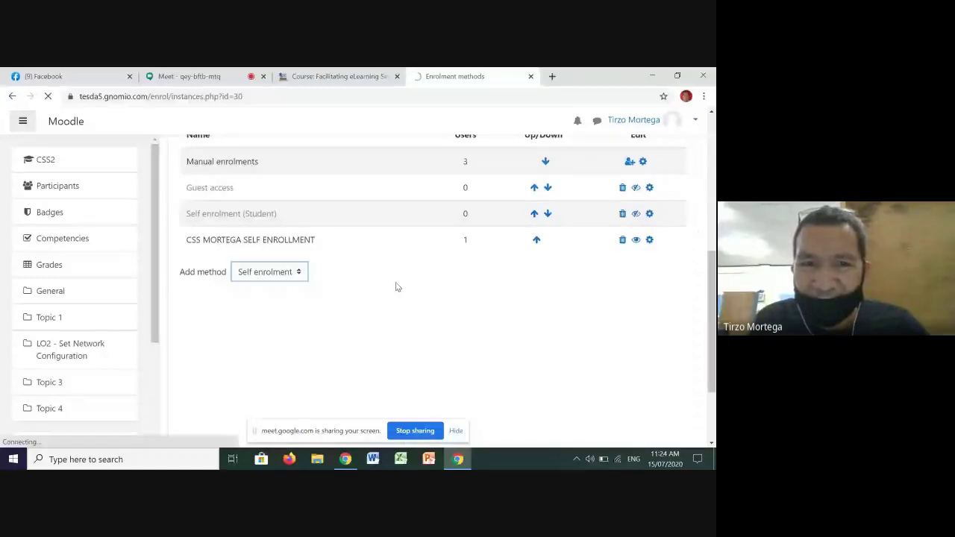
pyautogui.scroll(1, 443, 273)
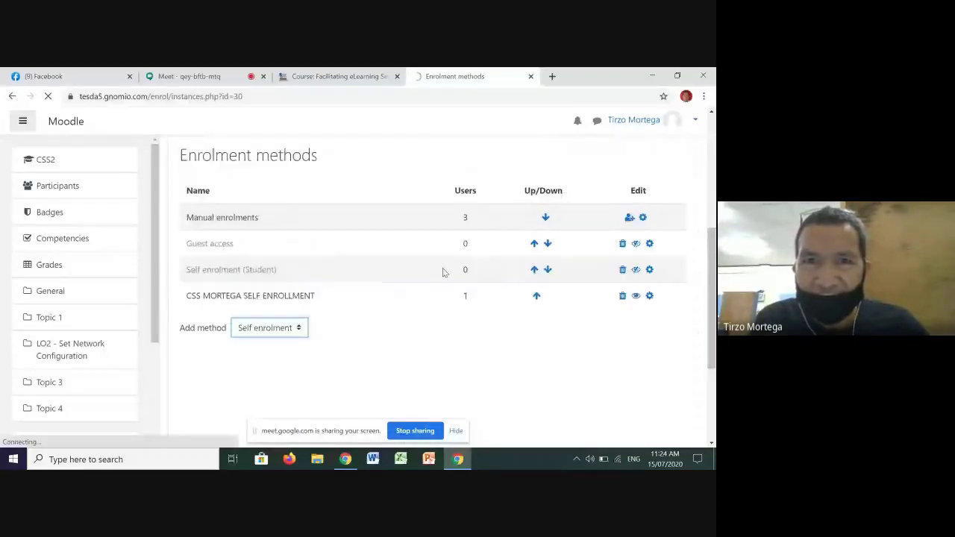
pyautogui.scroll(-3, 445, 273)
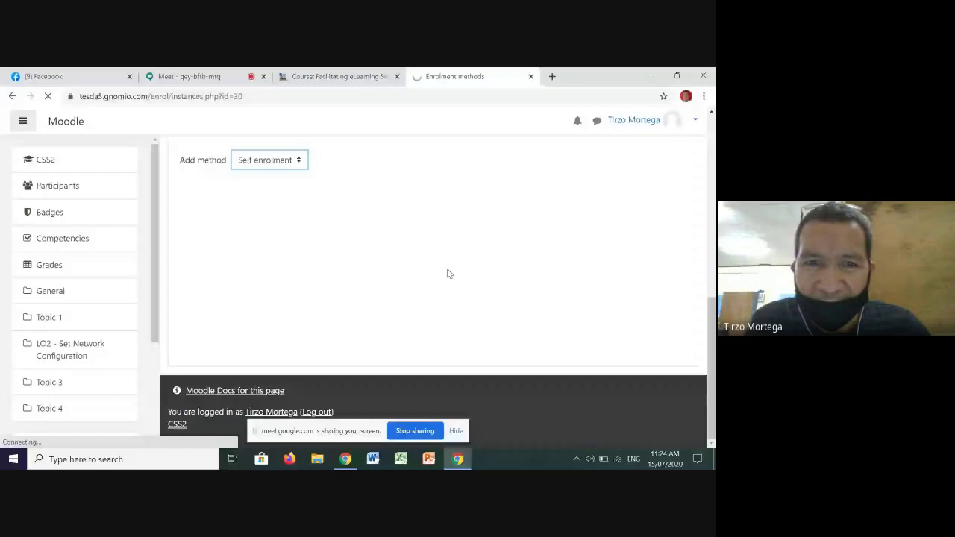
pyautogui.scroll(1, 450, 274)
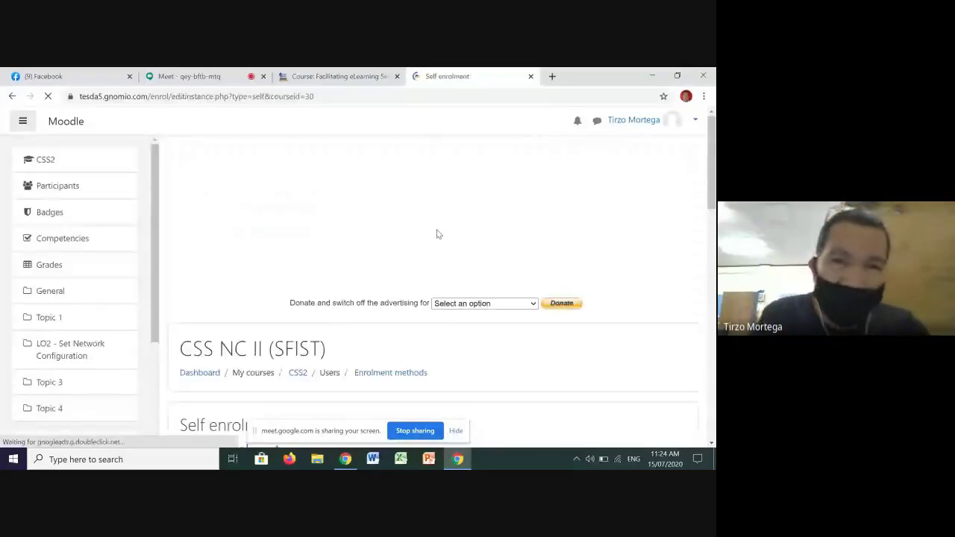
# Step: Give the self enrolment instance a custom name based on the teacher's surname
pyautogui.scroll(-2, 460, 271)
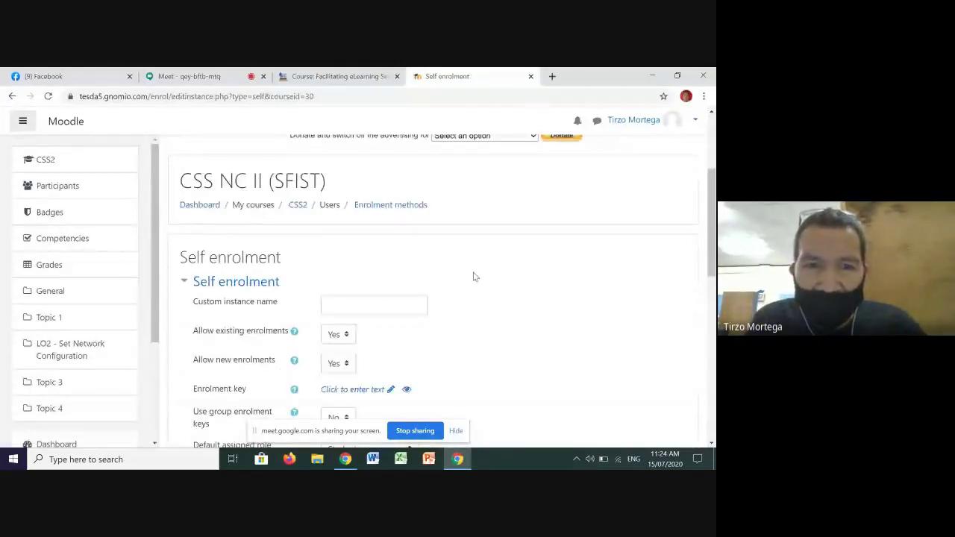
pyautogui.click(334, 307)
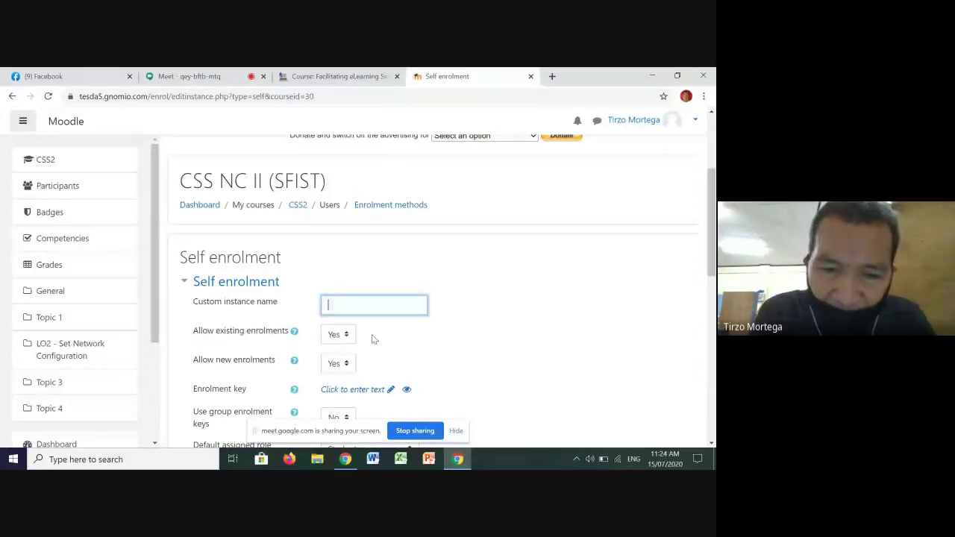
pyautogui.write('mor')
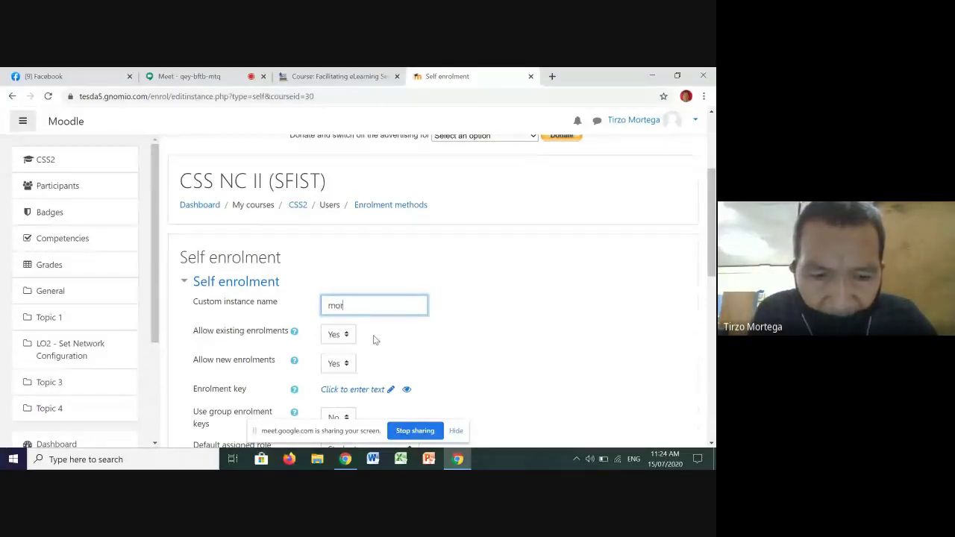
pyautogui.write('tega self enrol')
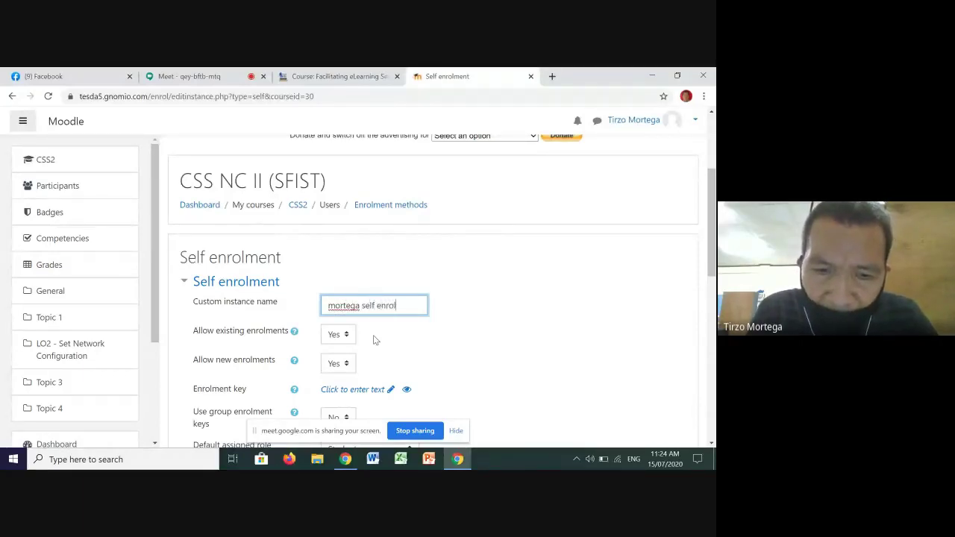
pyautogui.write('ment')
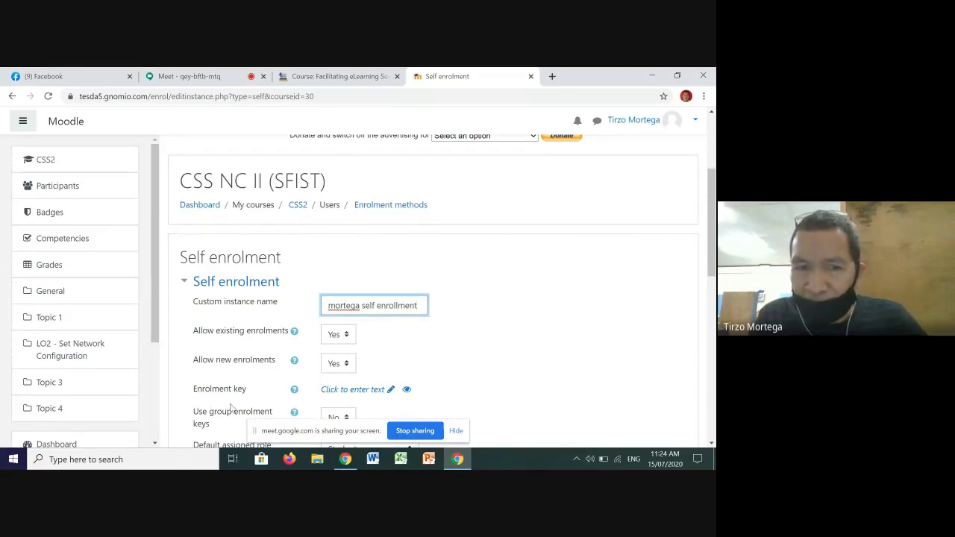
pyautogui.scroll(-1, 288, 394)
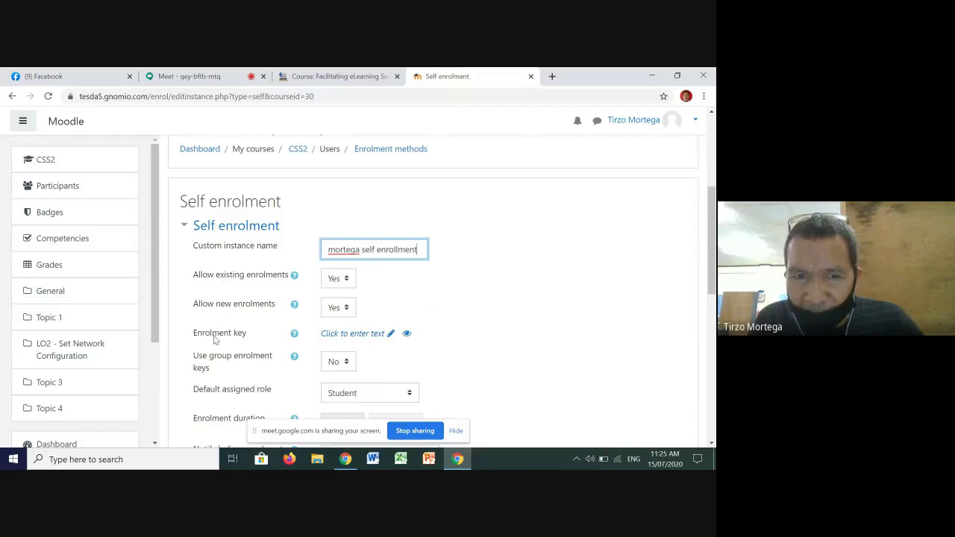
# Step: Enter an enrolment key for the method and review the rest of the form
pyautogui.click(343, 336)
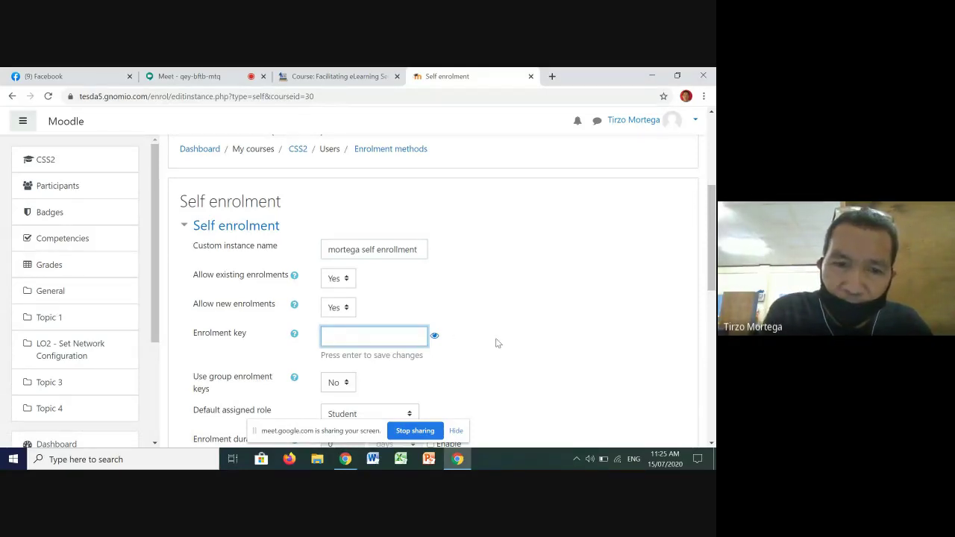
pyautogui.write('•••••')
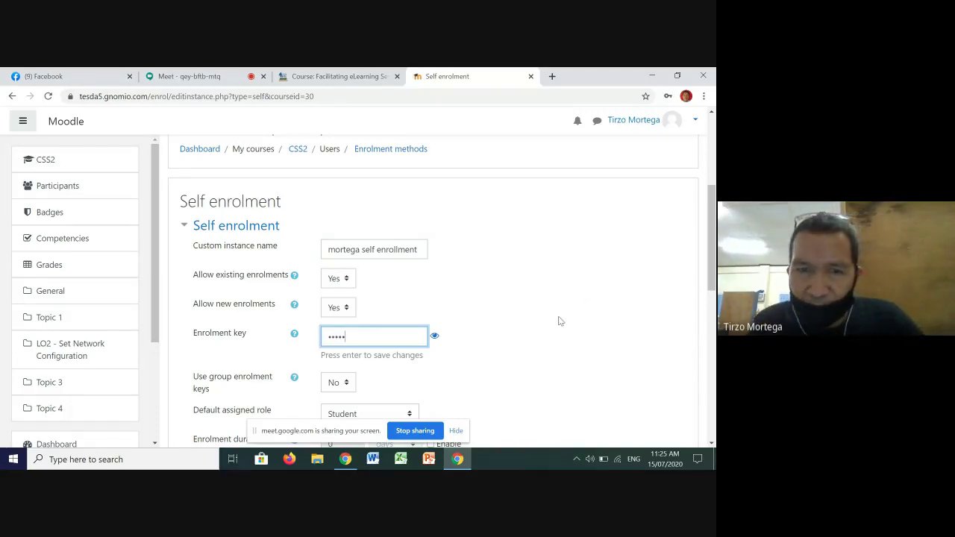
pyautogui.scroll(-1, 532, 328)
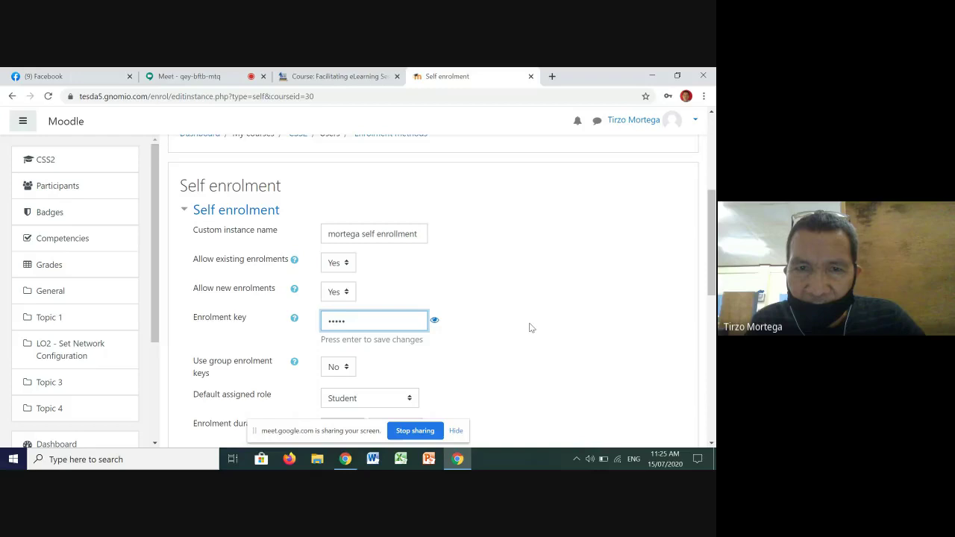
pyautogui.scroll(-2, 496, 291)
pyautogui.scroll(-5, 496, 291)
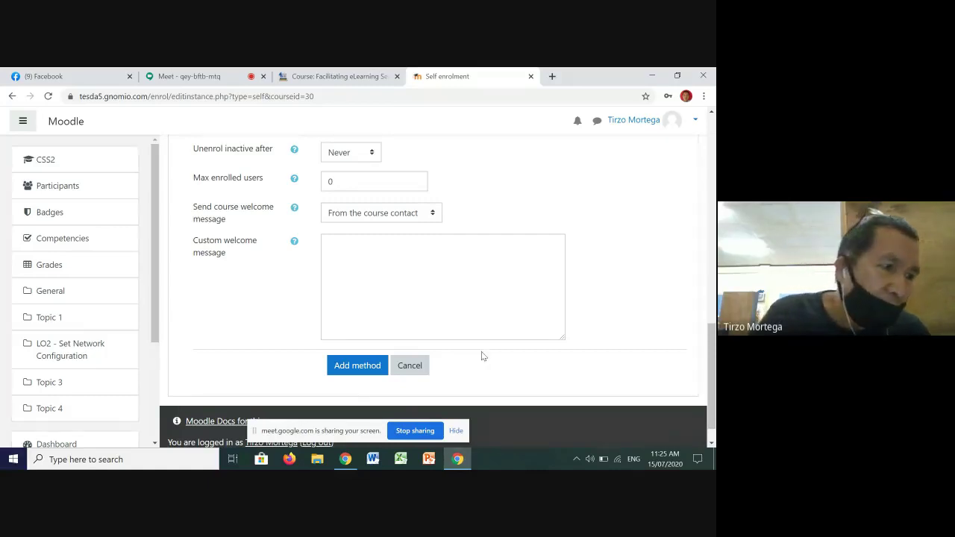
# Step: Leave the unsaved self enrolment form, staying twice before finally confirming Leave
pyautogui.scroll(-1, 481, 351)
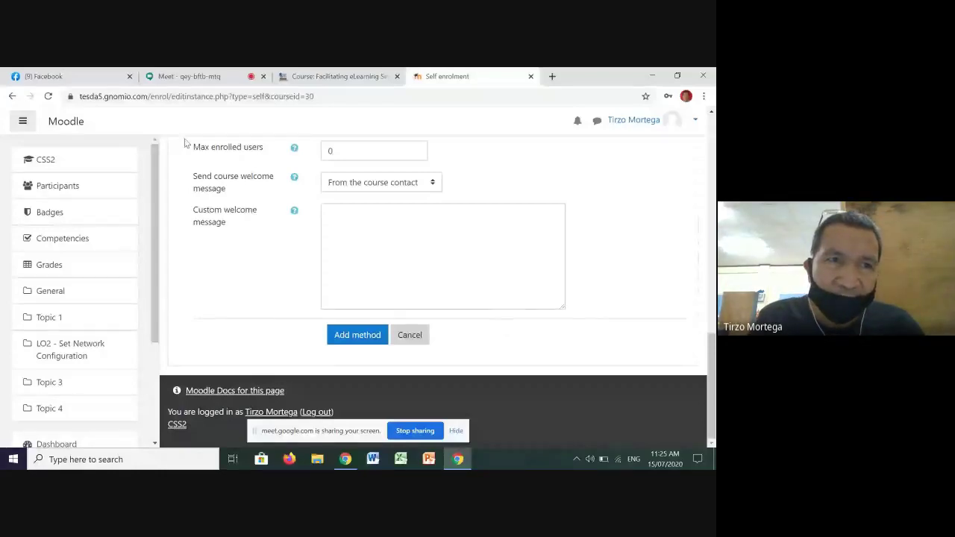
pyautogui.click(14, 97)
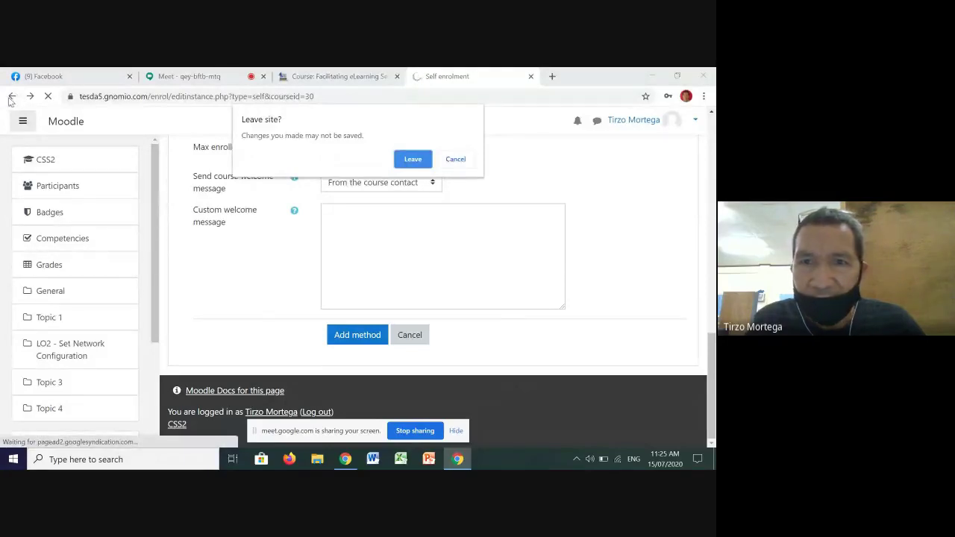
pyautogui.click(456, 160)
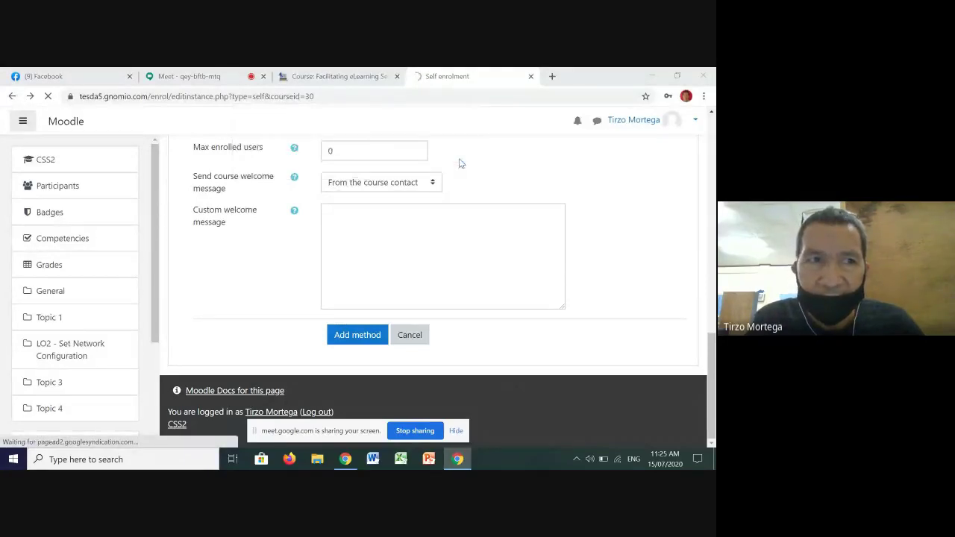
pyautogui.click(14, 97)
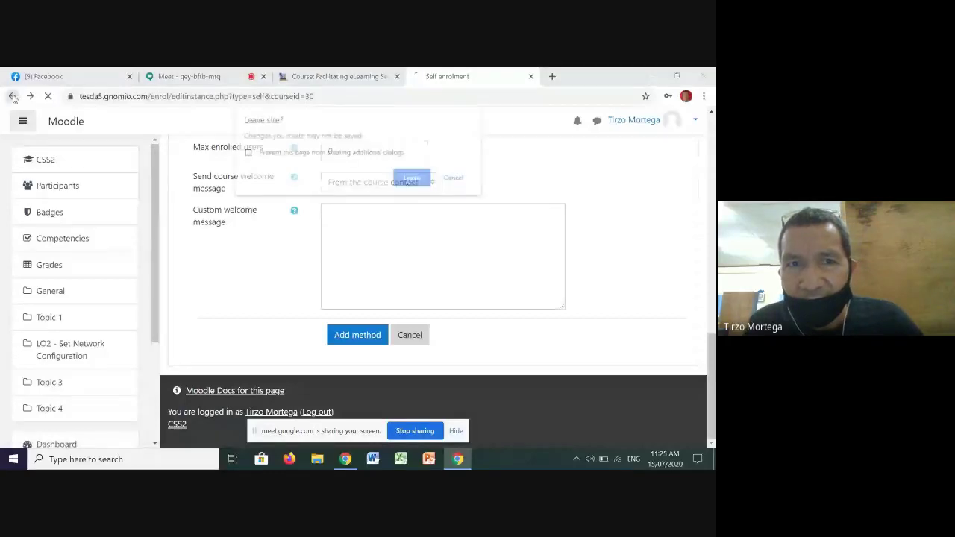
pyautogui.click(456, 181)
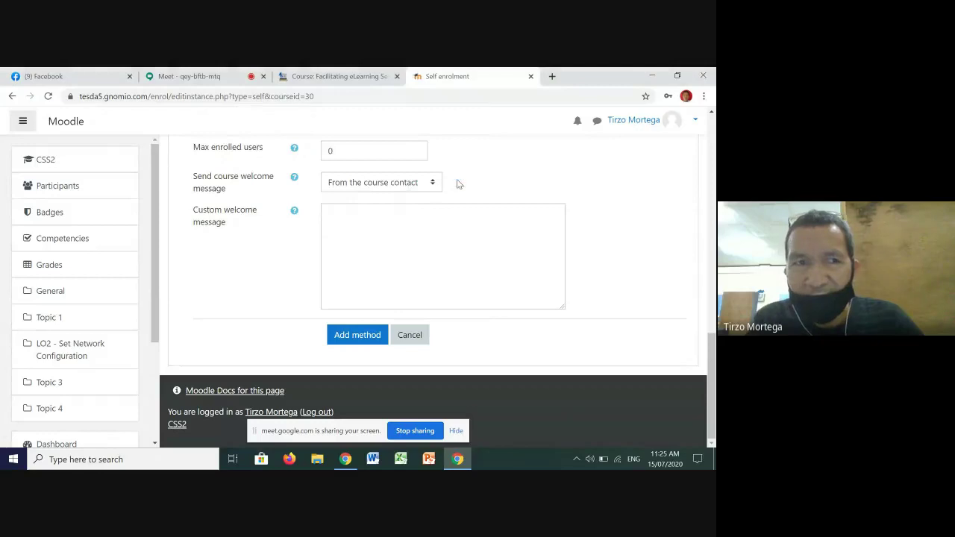
pyautogui.click(12, 96)
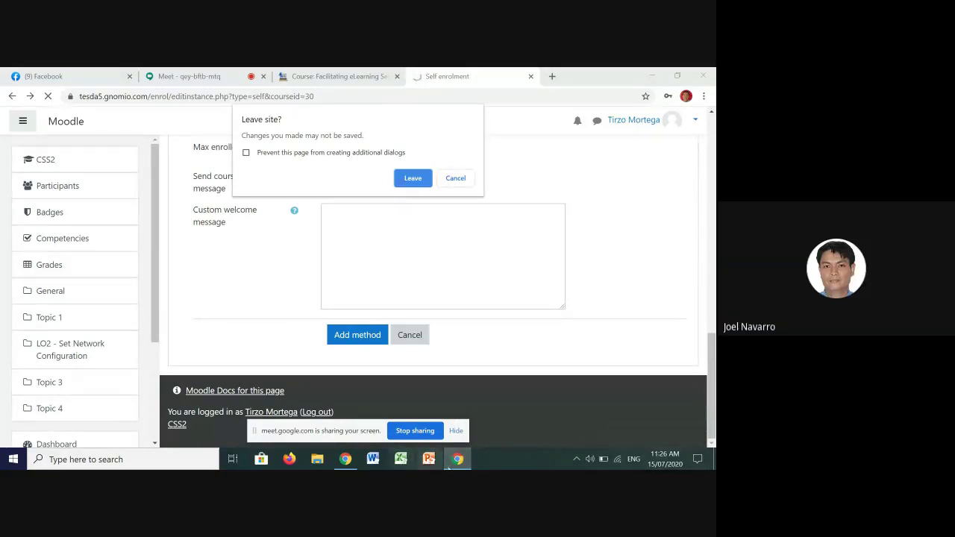
pyautogui.click(412, 178)
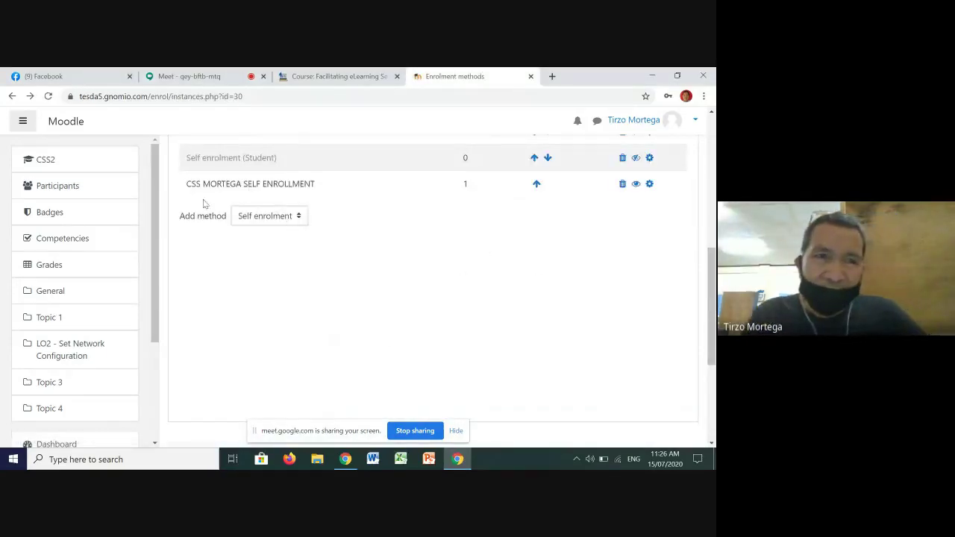
# Step: Navigate back via Participants and Dashboard to CSS2 and show its gear menu actions
pyautogui.click(12, 98)
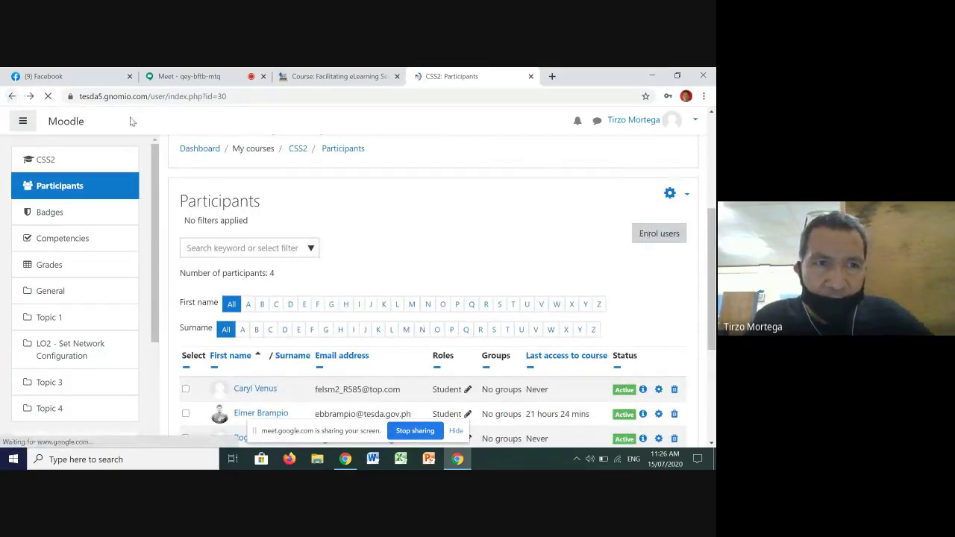
pyautogui.click(12, 97)
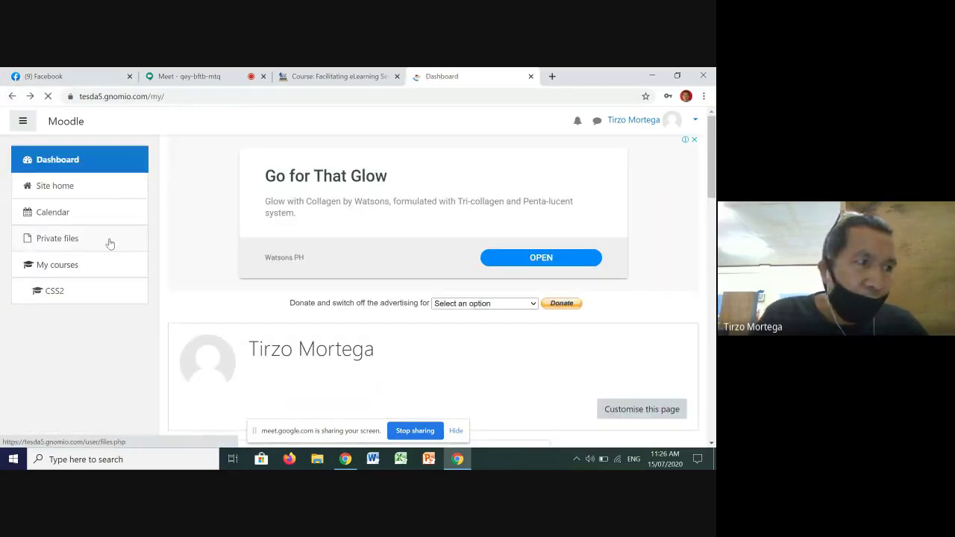
pyautogui.click(66, 294)
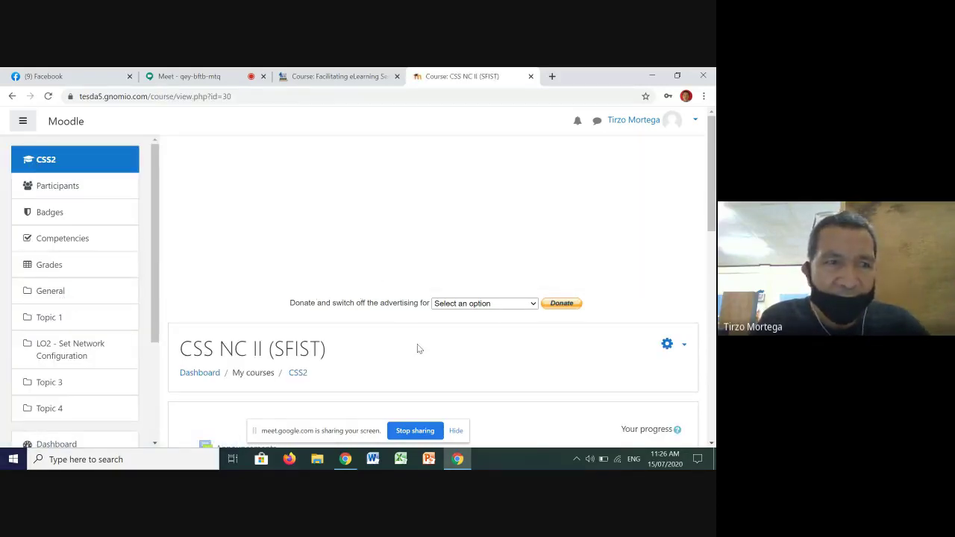
pyautogui.click(666, 345)
pyautogui.scroll(-2, 666, 351)
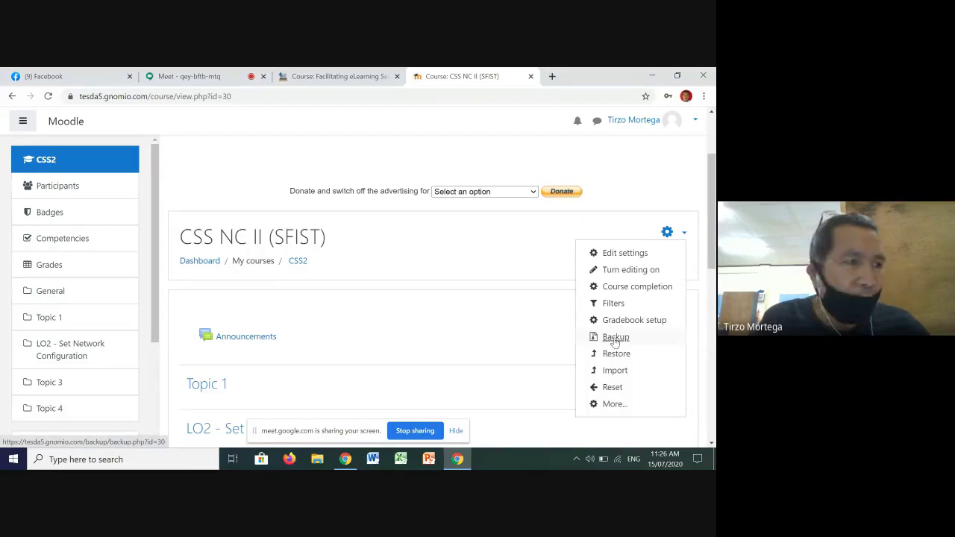
# Step: Start a CSS2 backup and accept the default initial settings to reach Schema settings
pyautogui.click(615, 340)
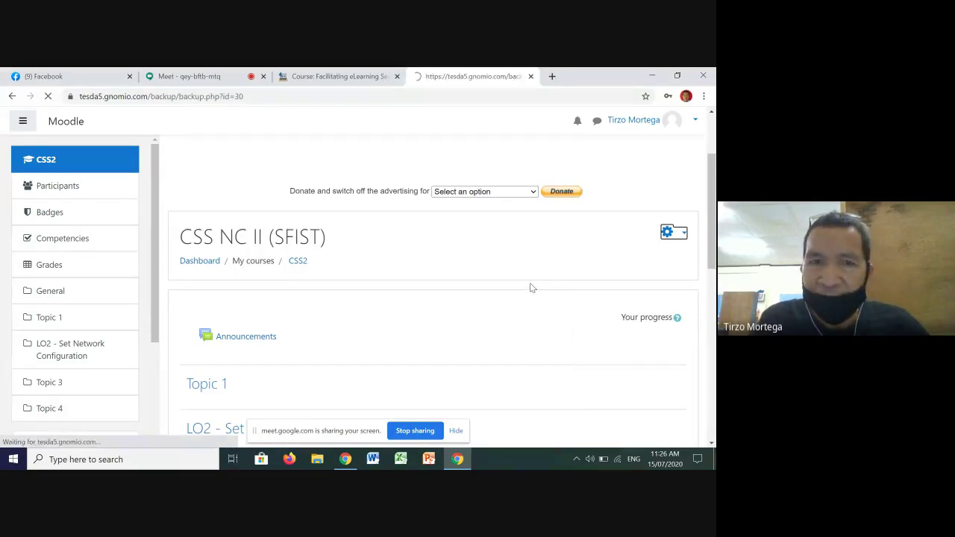
pyautogui.scroll(-5, 529, 269)
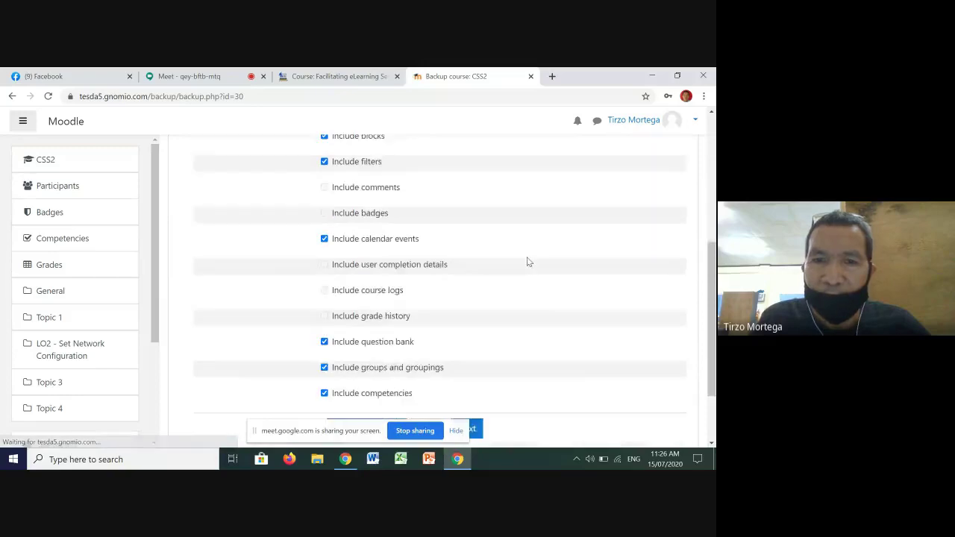
pyautogui.scroll(-2, 527, 262)
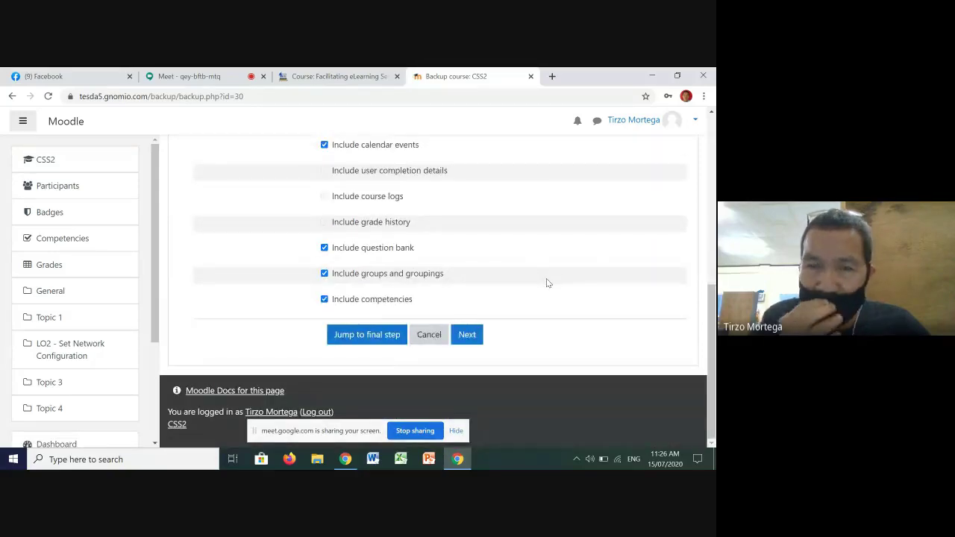
pyautogui.click(469, 336)
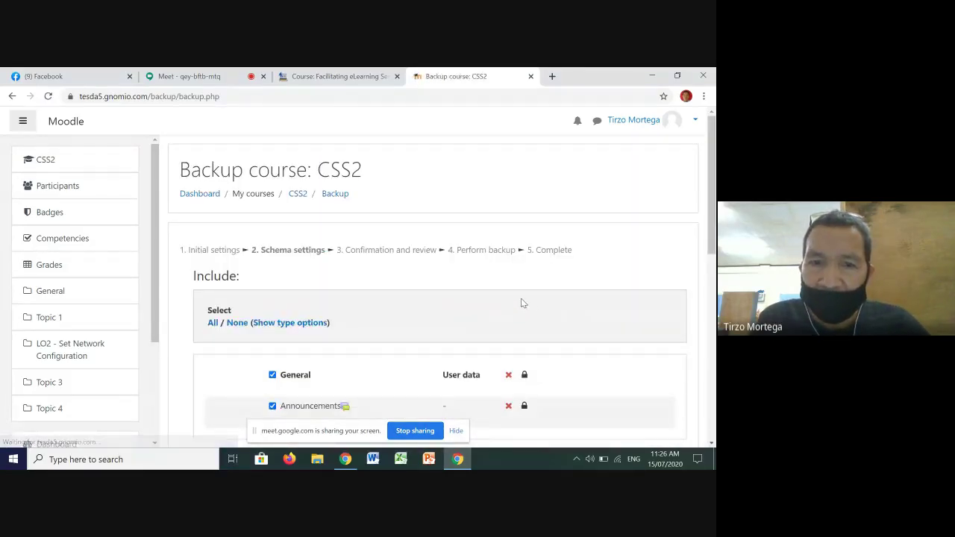
# Step: Uncheck Topic 1, Web Conference, Topic 3 and Topic 4 in the backup schema settings
pyautogui.scroll(-3, 523, 303)
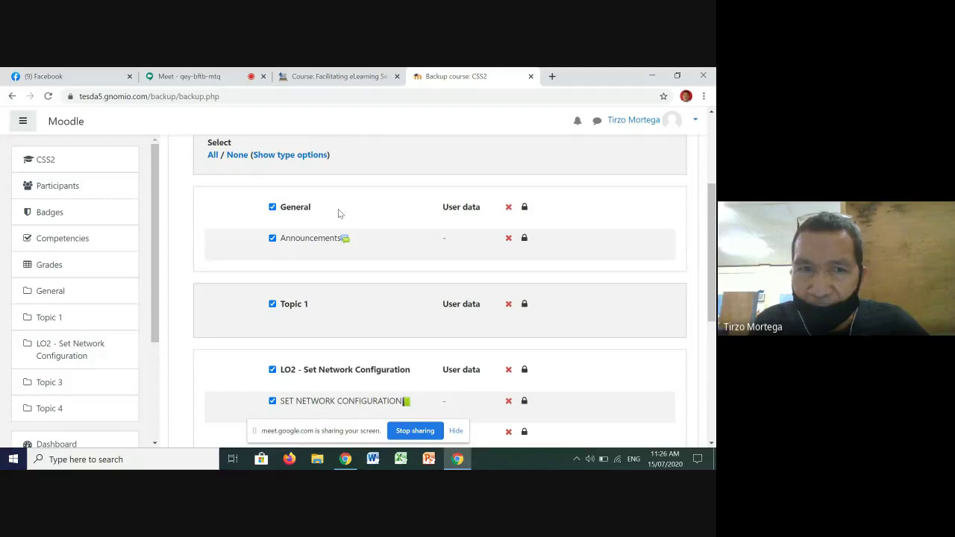
pyautogui.scroll(-2, 366, 288)
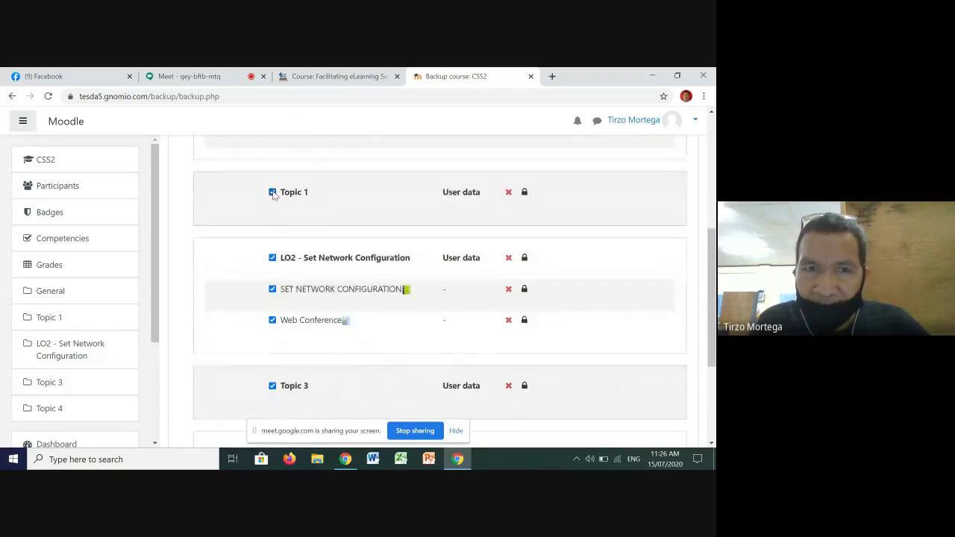
pyautogui.click(273, 193)
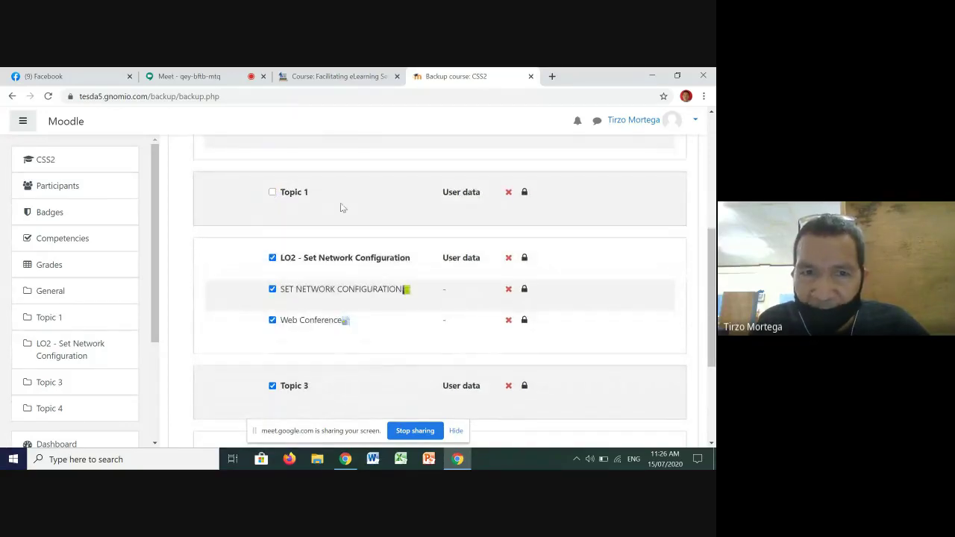
pyautogui.click(272, 321)
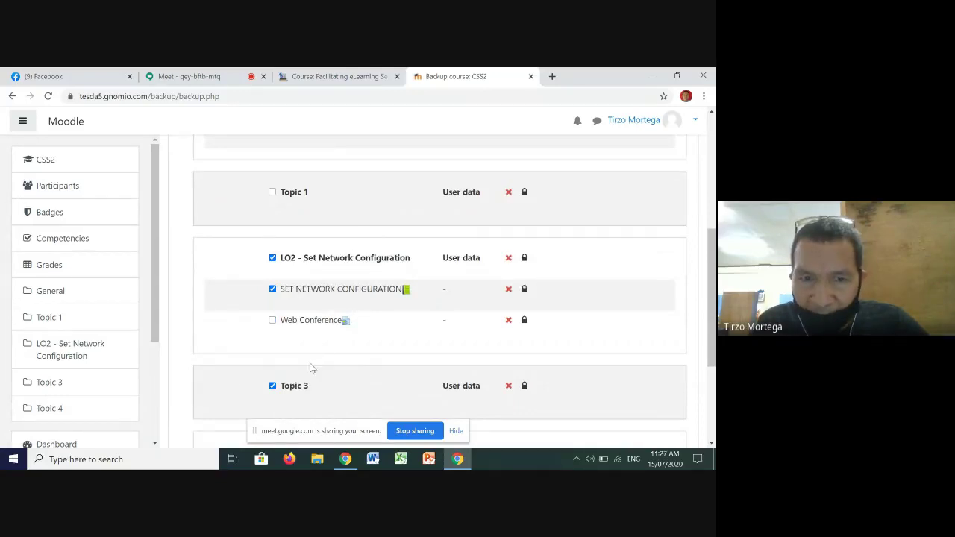
pyautogui.click(272, 387)
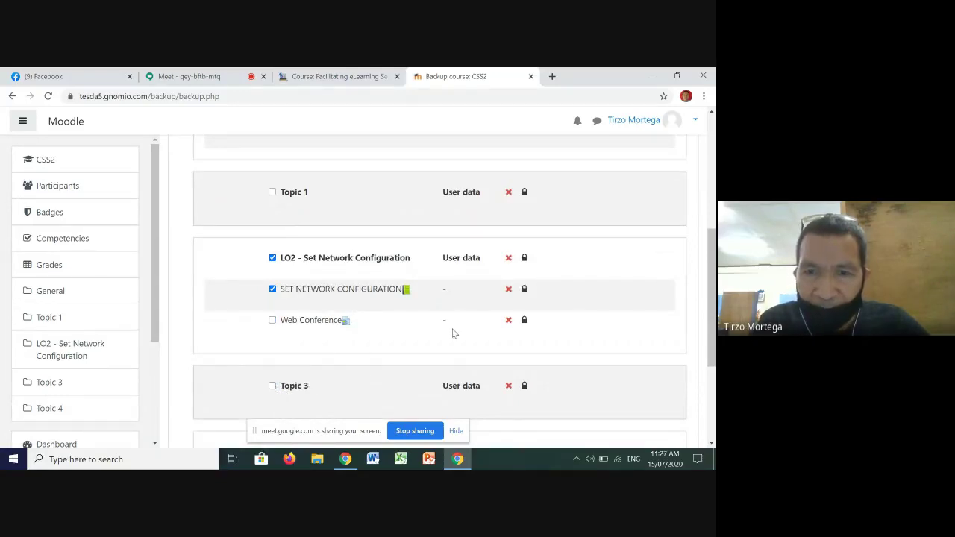
pyautogui.scroll(-2, 473, 277)
pyautogui.scroll(-1, 464, 246)
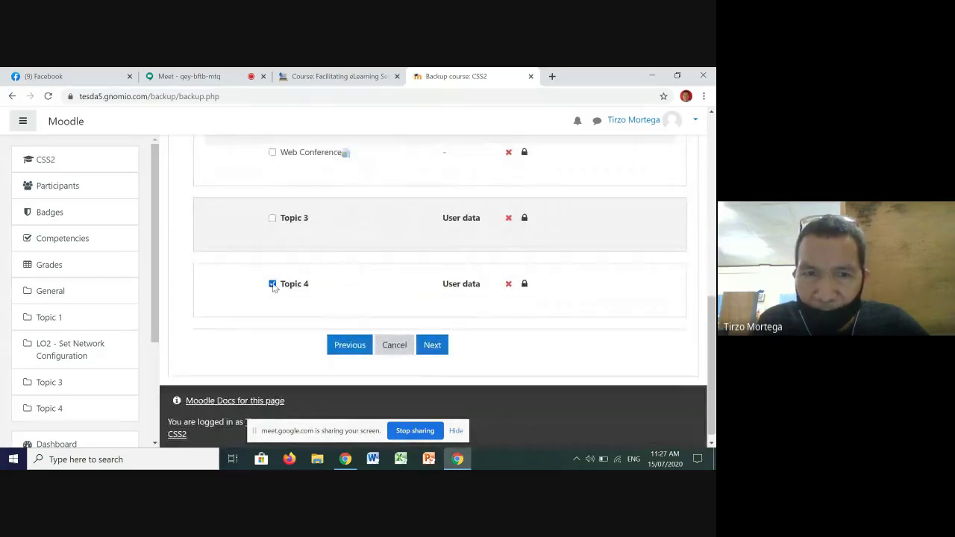
pyautogui.click(272, 283)
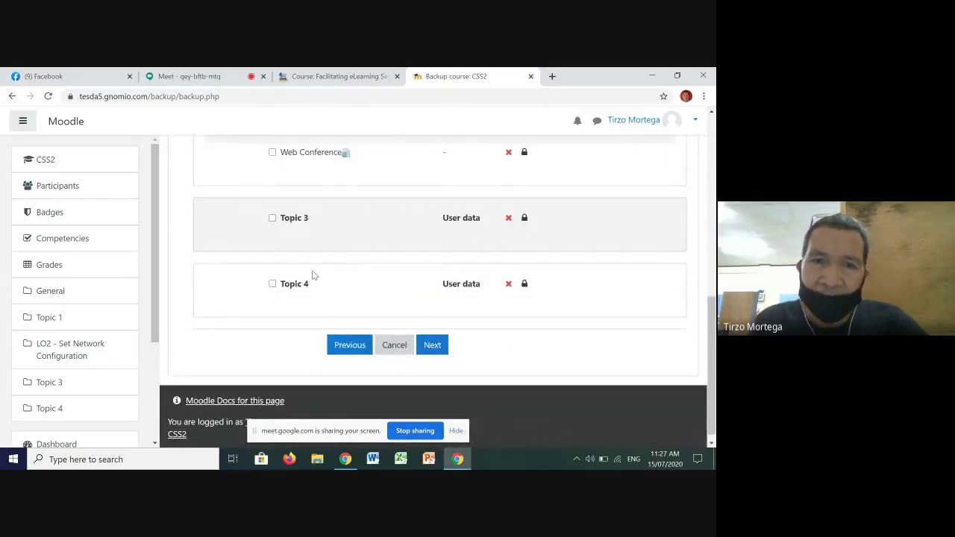
pyautogui.scroll(3, 369, 236)
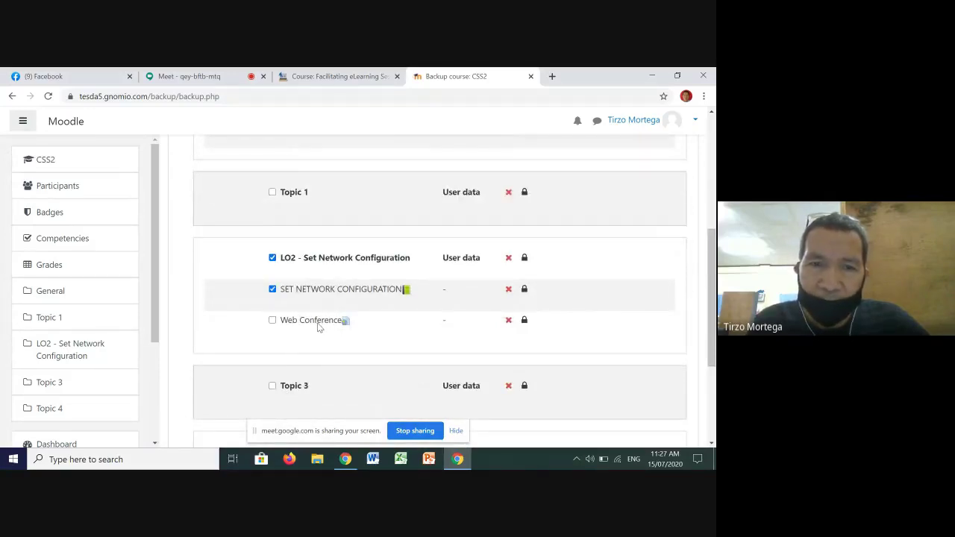
pyautogui.scroll(-3, 319, 327)
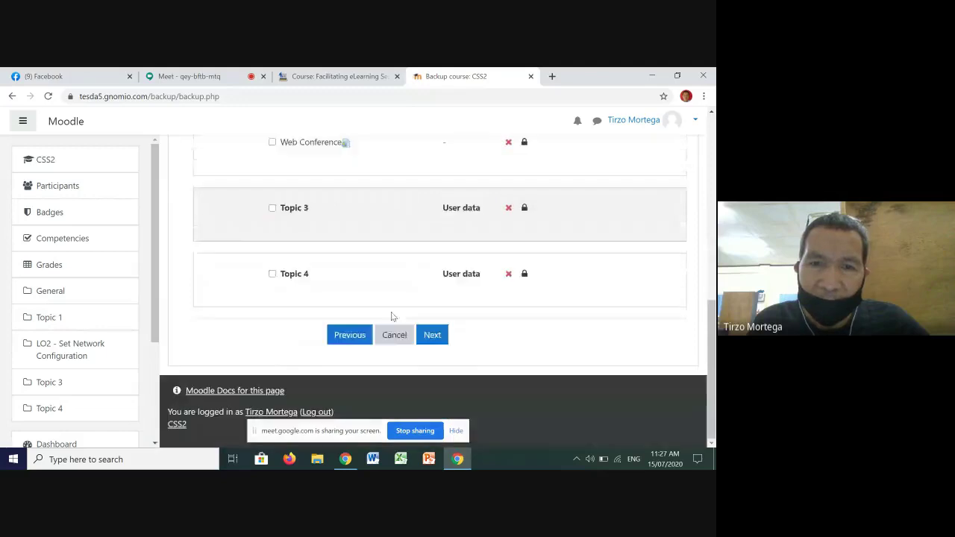
# Step: Advance to the Confirmation and review step and look over the backup summary
pyautogui.click(433, 337)
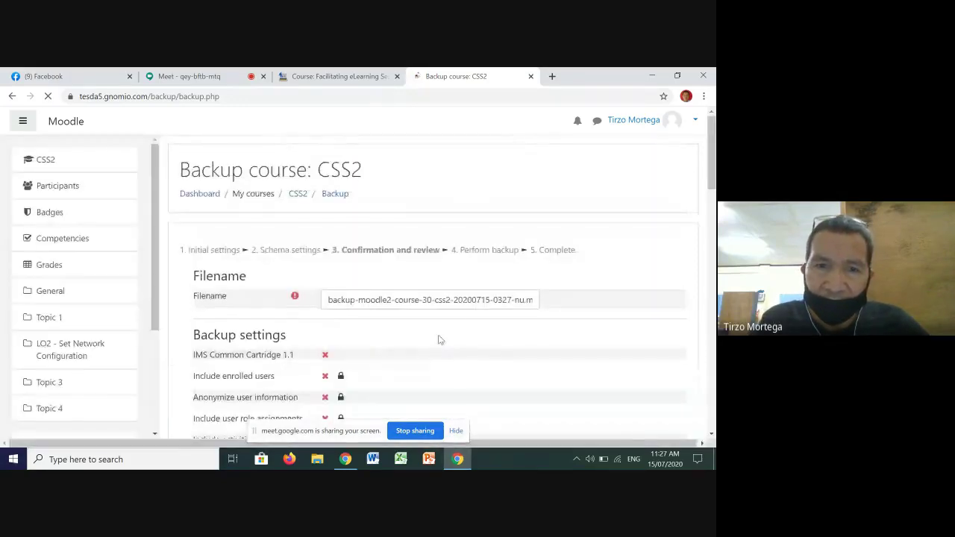
pyautogui.scroll(-3, 475, 269)
pyautogui.scroll(-2, 485, 217)
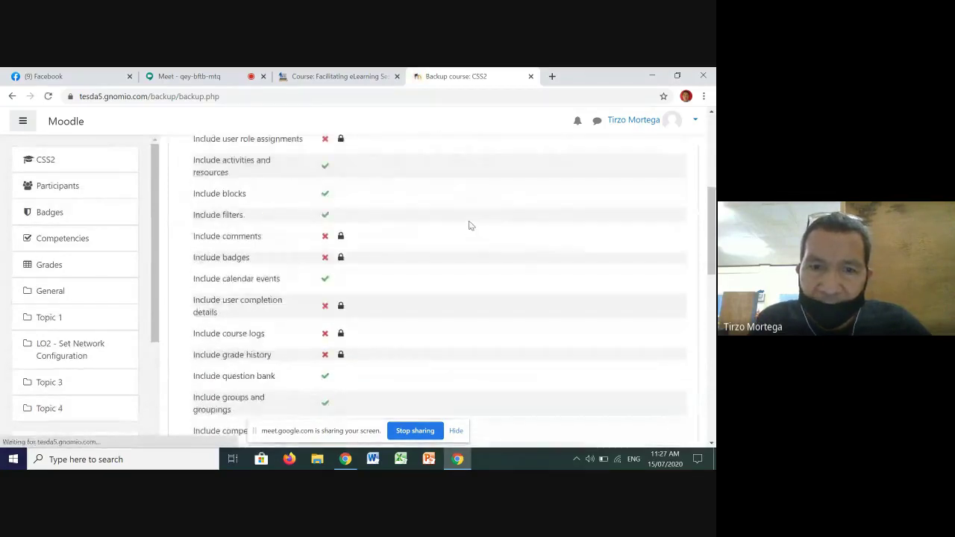
pyautogui.scroll(-3, 467, 221)
pyautogui.scroll(-1, 428, 237)
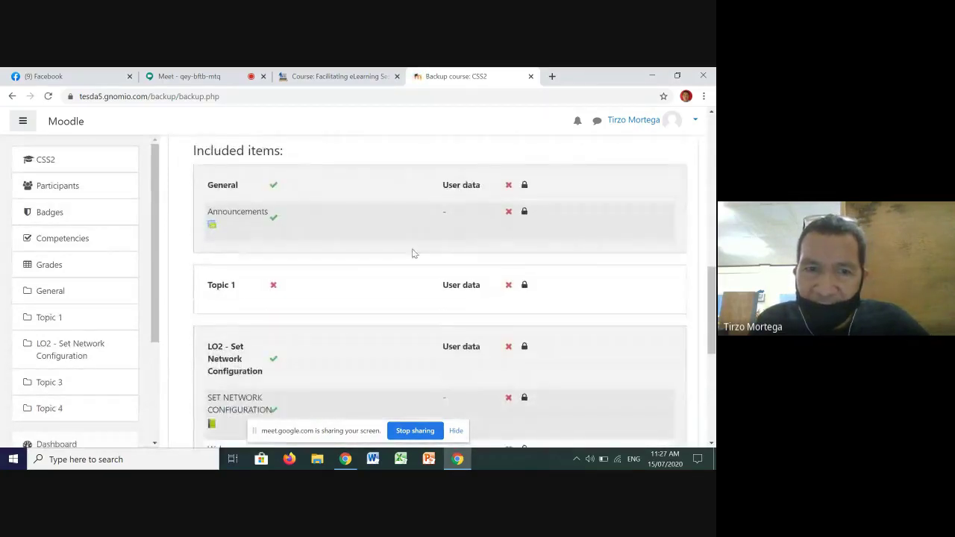
pyautogui.scroll(-4, 493, 220)
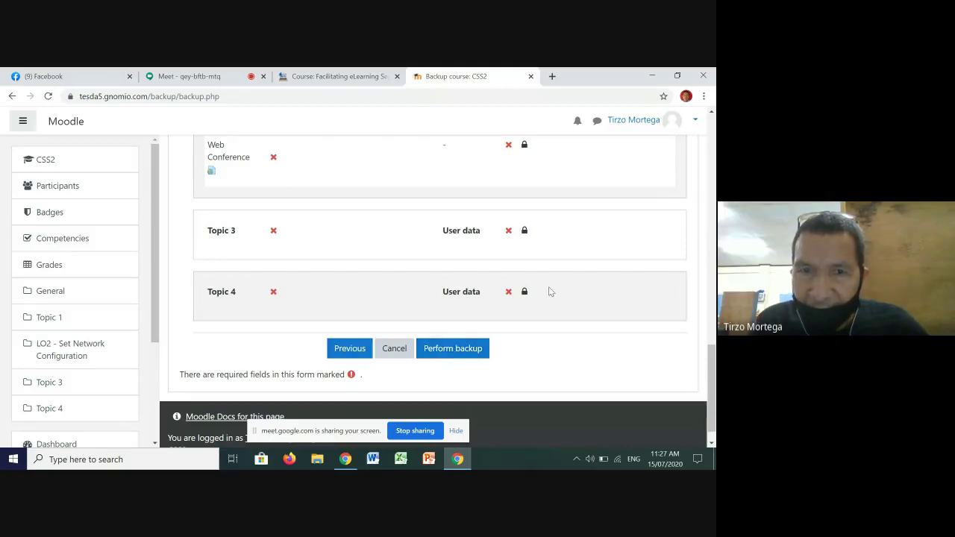
pyautogui.scroll(10, 543, 280)
pyautogui.scroll(10, 543, 278)
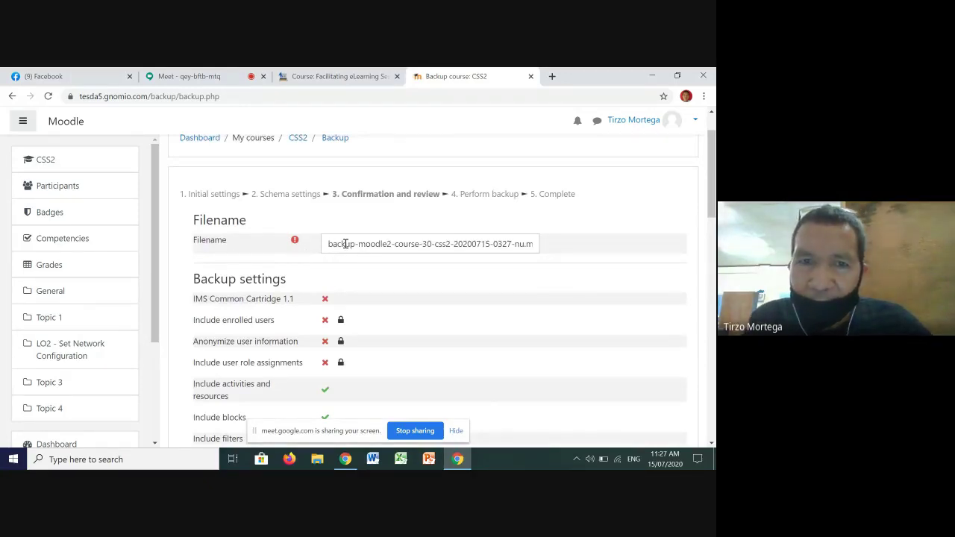
# Step: Rename the backup file to tirzo.mbz
pyautogui.moveTo(326, 244); pyautogui.dragTo(516, 245)
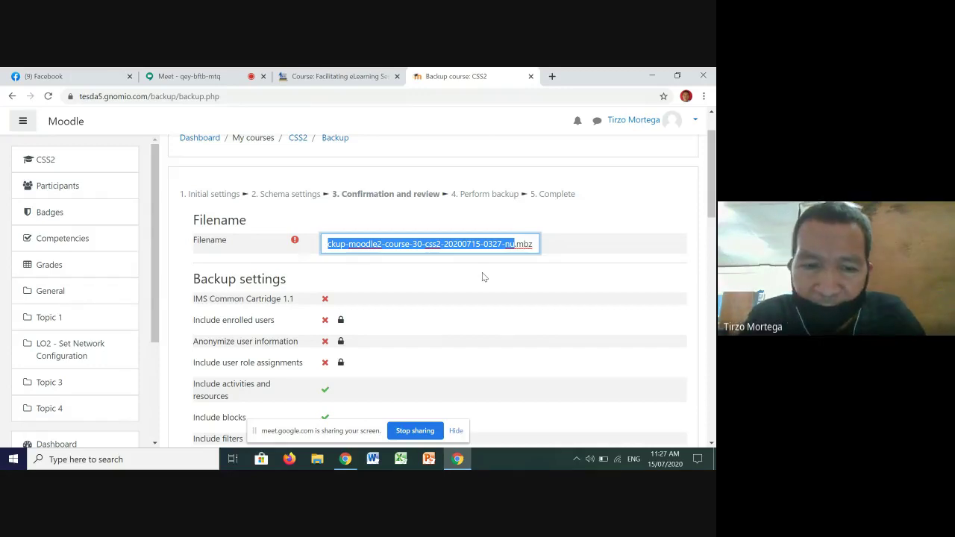
pyautogui.write('tirzo')
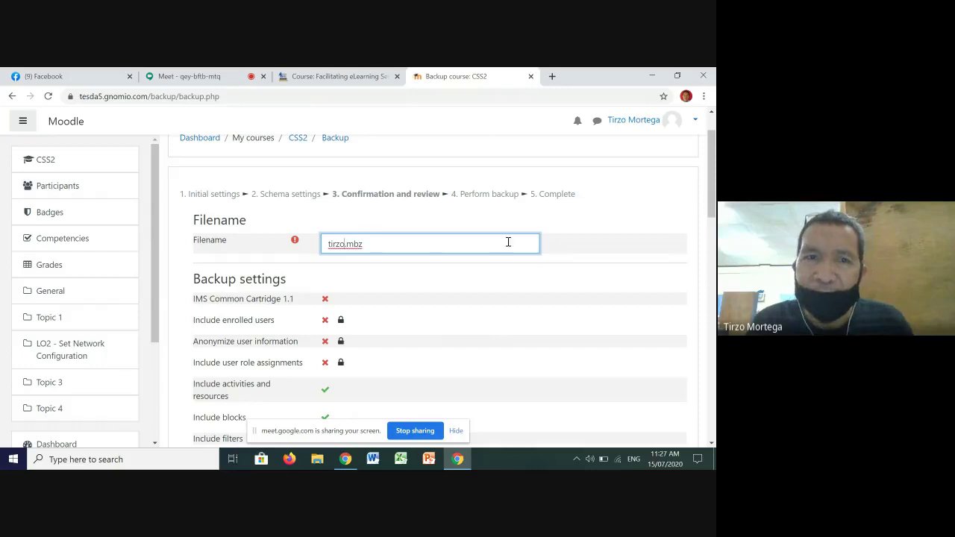
pyautogui.scroll(-1, 347, 264)
pyautogui.scroll(-15, 347, 264)
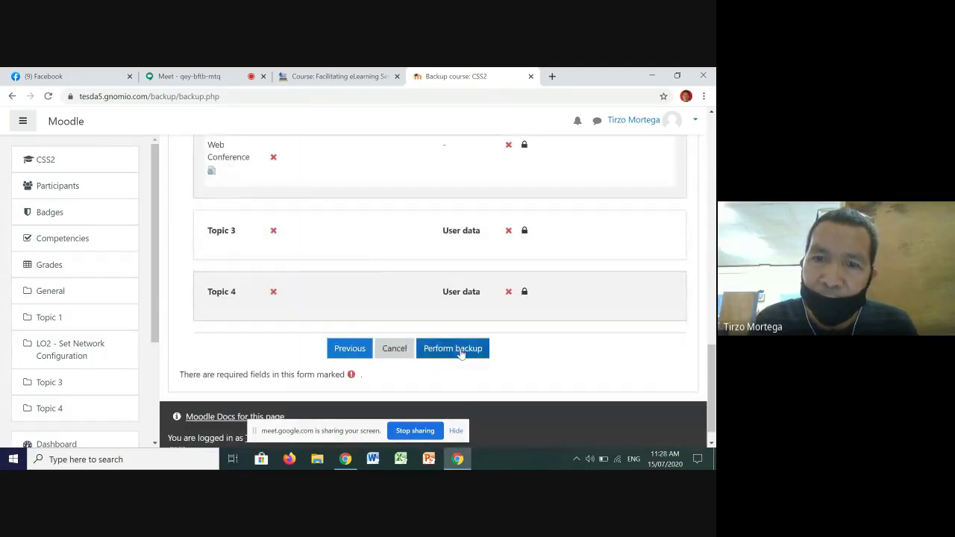
# Step: Perform the backup and continue to the User private backup area showing the 17.2KB tirzo.mbz
pyautogui.click(460, 352)
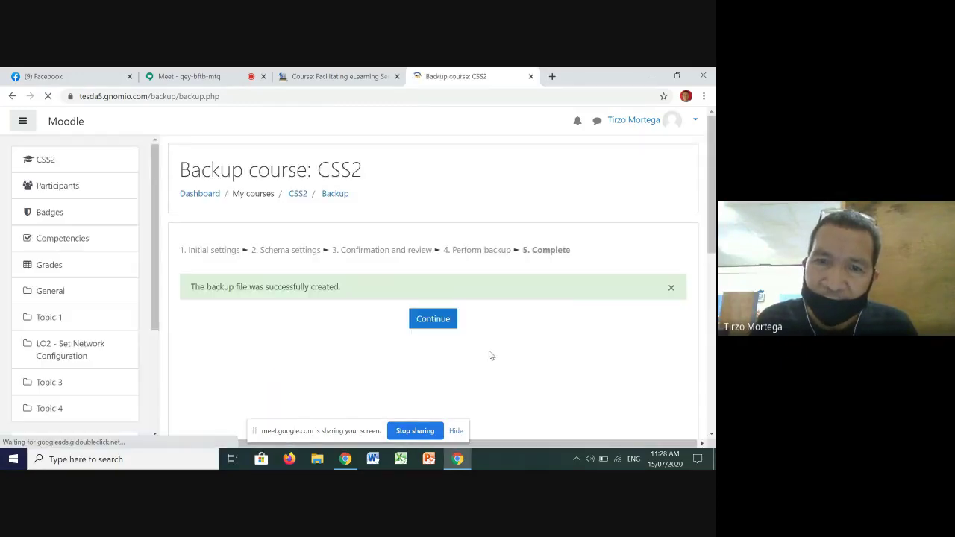
pyautogui.scroll(-3, 482, 354)
pyautogui.click(433, 152)
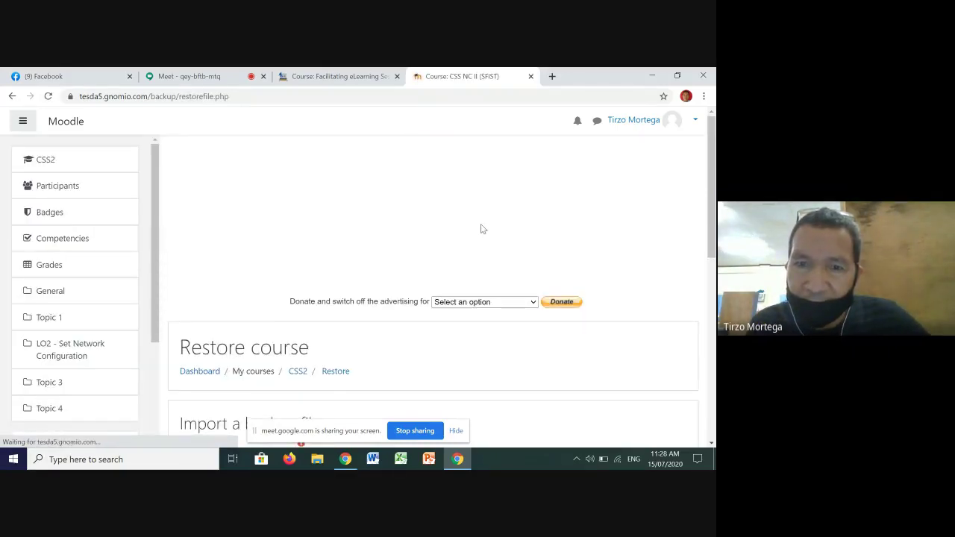
pyautogui.scroll(-3, 481, 227)
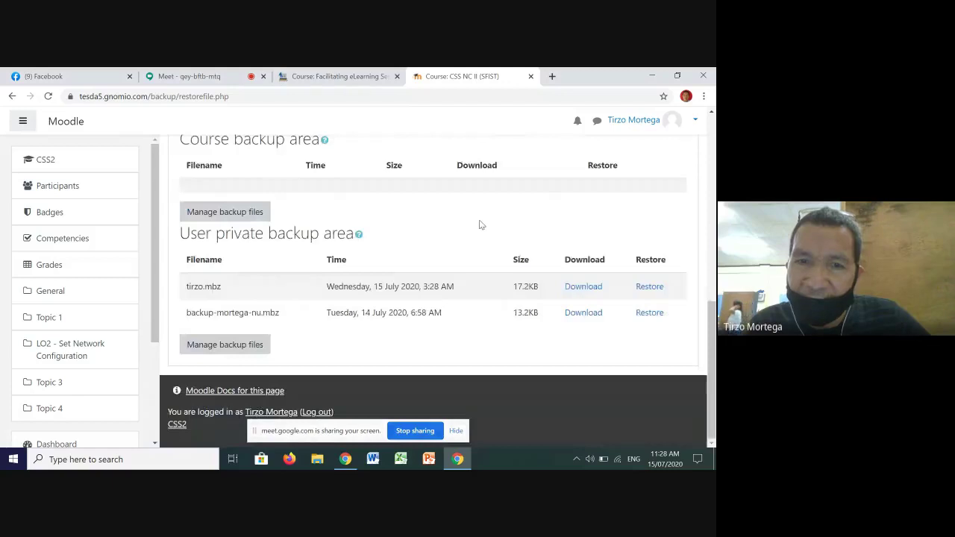
pyautogui.scroll(2, 480, 222)
pyautogui.scroll(1, 480, 221)
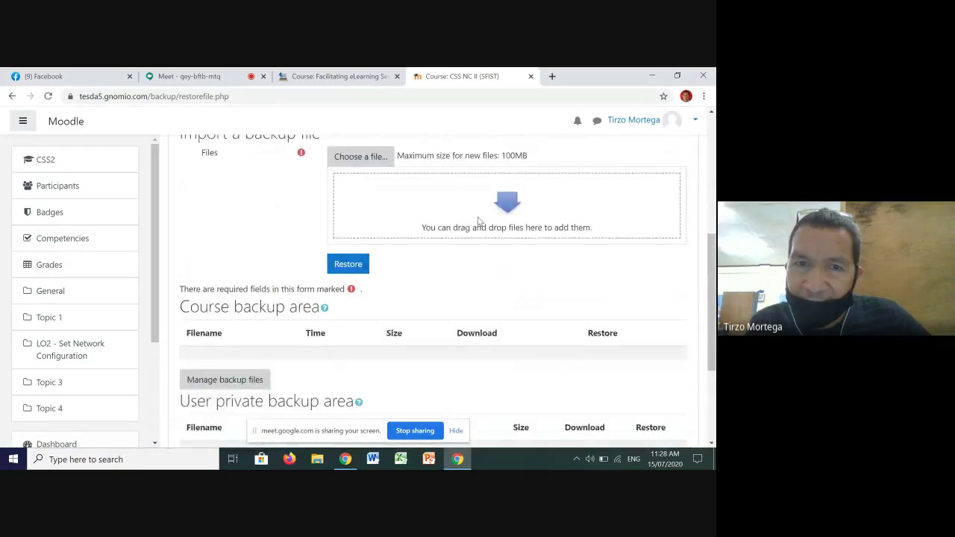
pyautogui.scroll(-4, 481, 219)
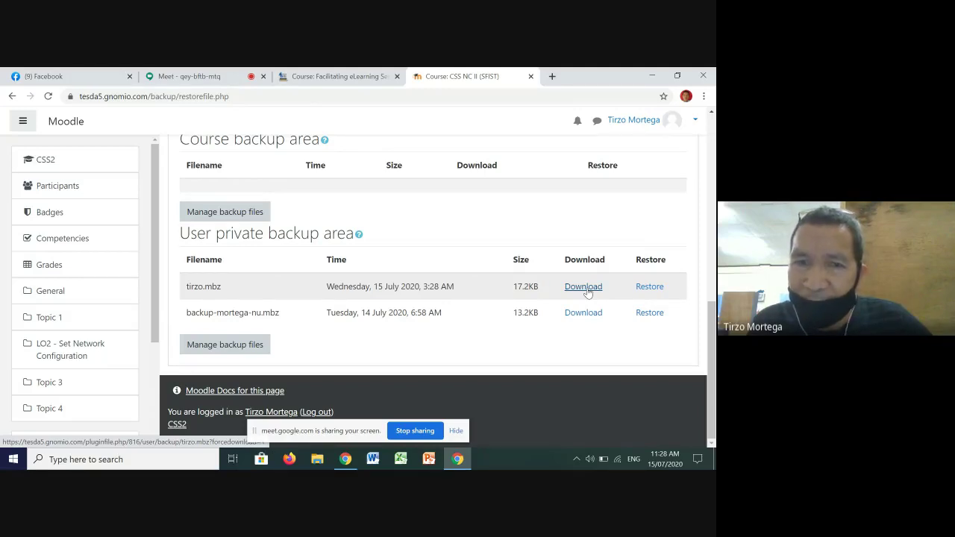
# Step: Download the tirzo.mbz course backup file, then mute the microphone in the Google Meet call
pyautogui.click(587, 291)
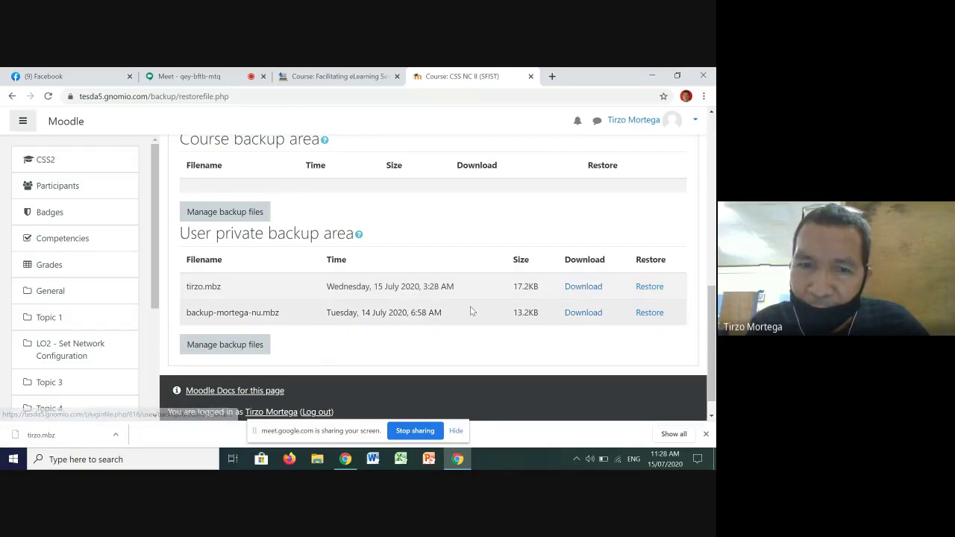
pyautogui.scroll(-1, 471, 311)
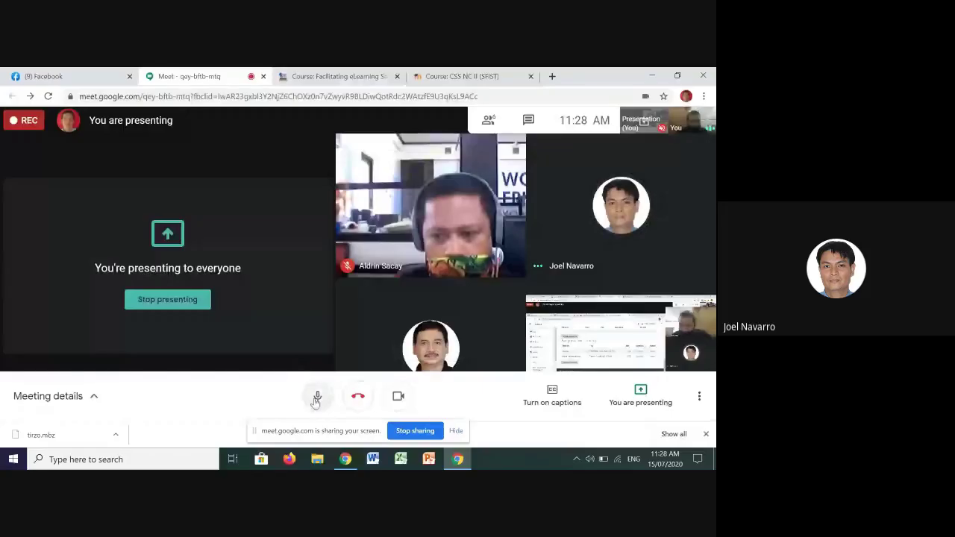
pyautogui.click(317, 398)
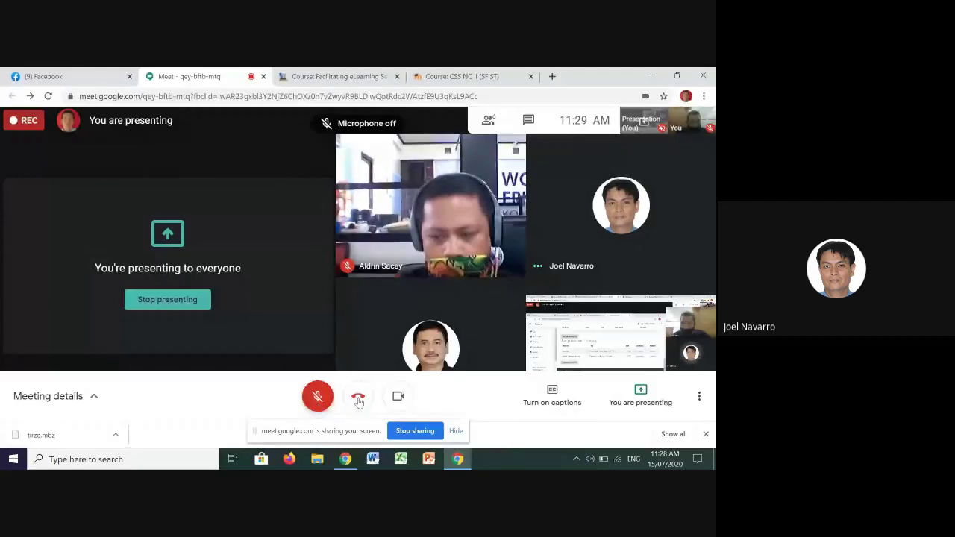